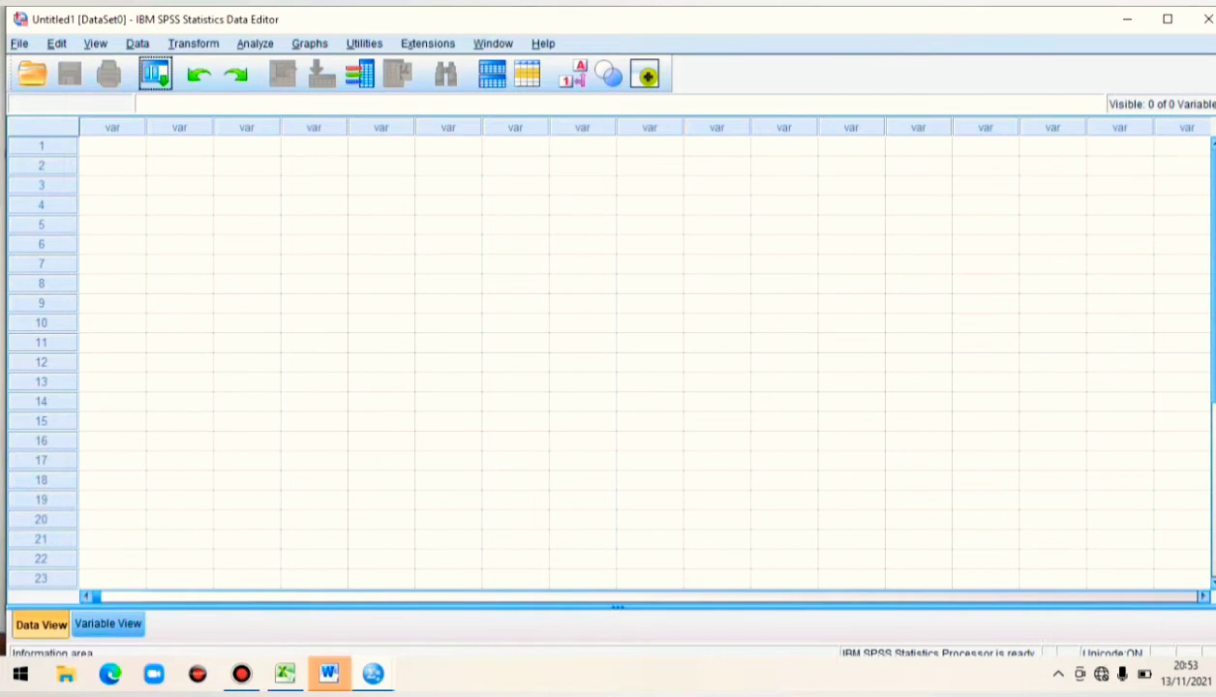
View the statistics output window, then return to the empty data set in the Data Editor.
mouse_move(372, 674)
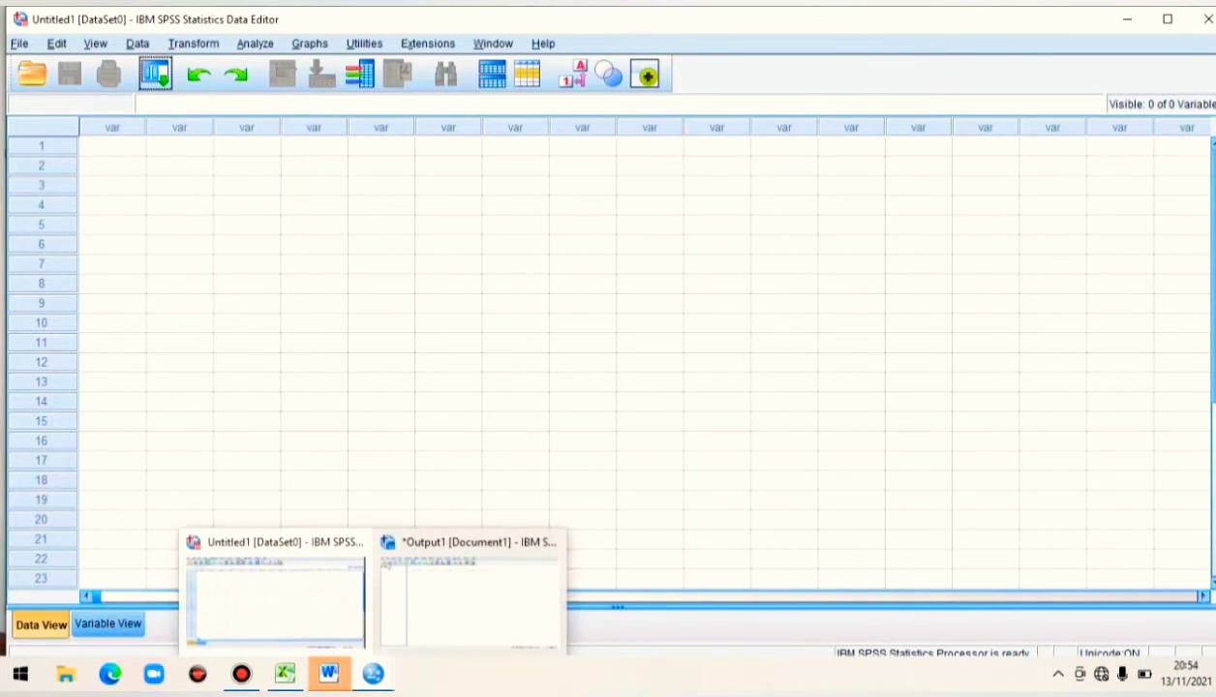
left_click(470, 592)
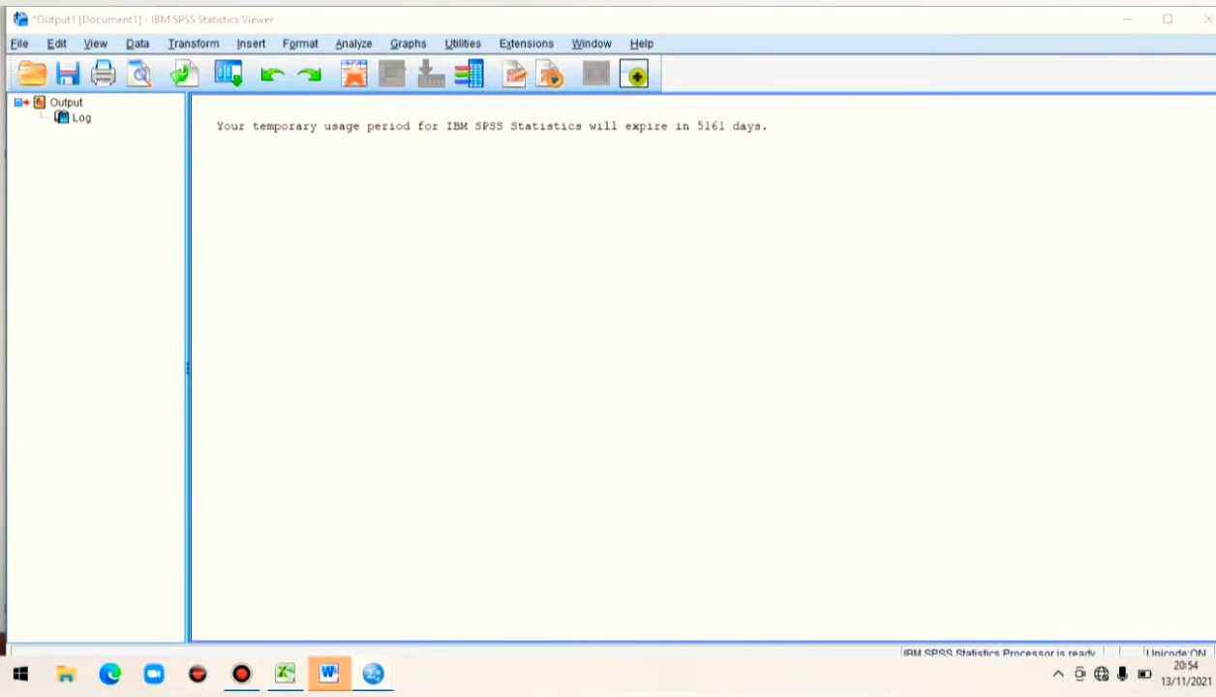
mouse_move(330, 674)
left_click(273, 595)
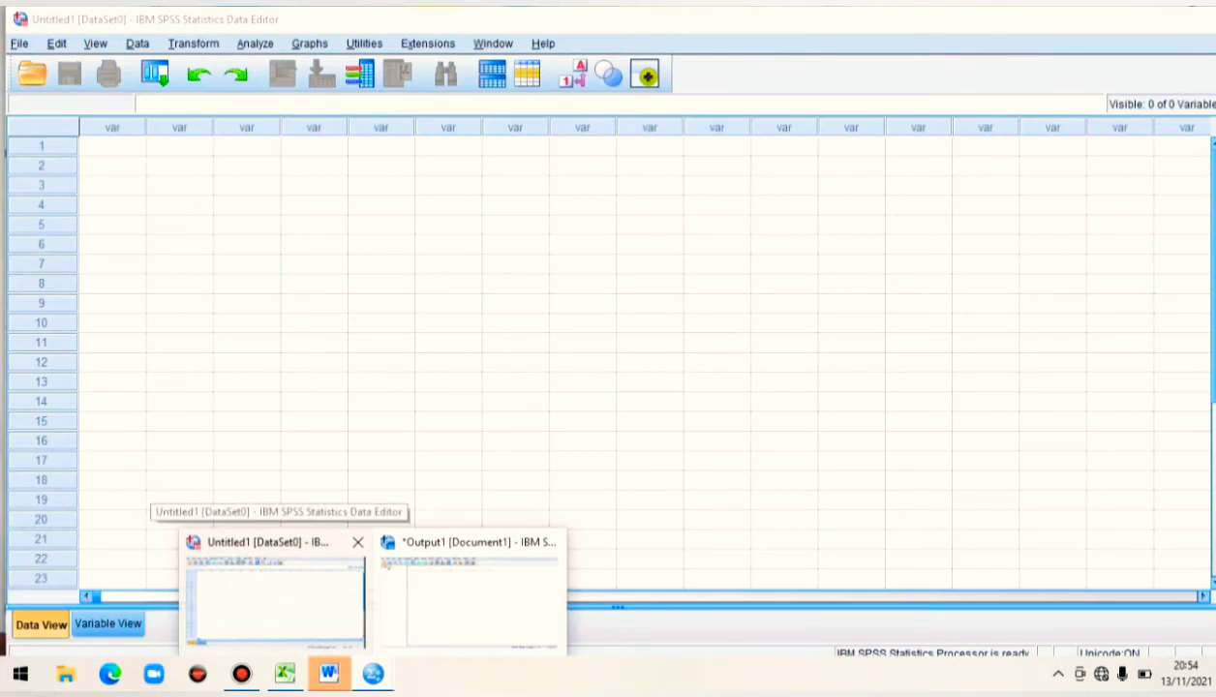
left_click(275, 598)
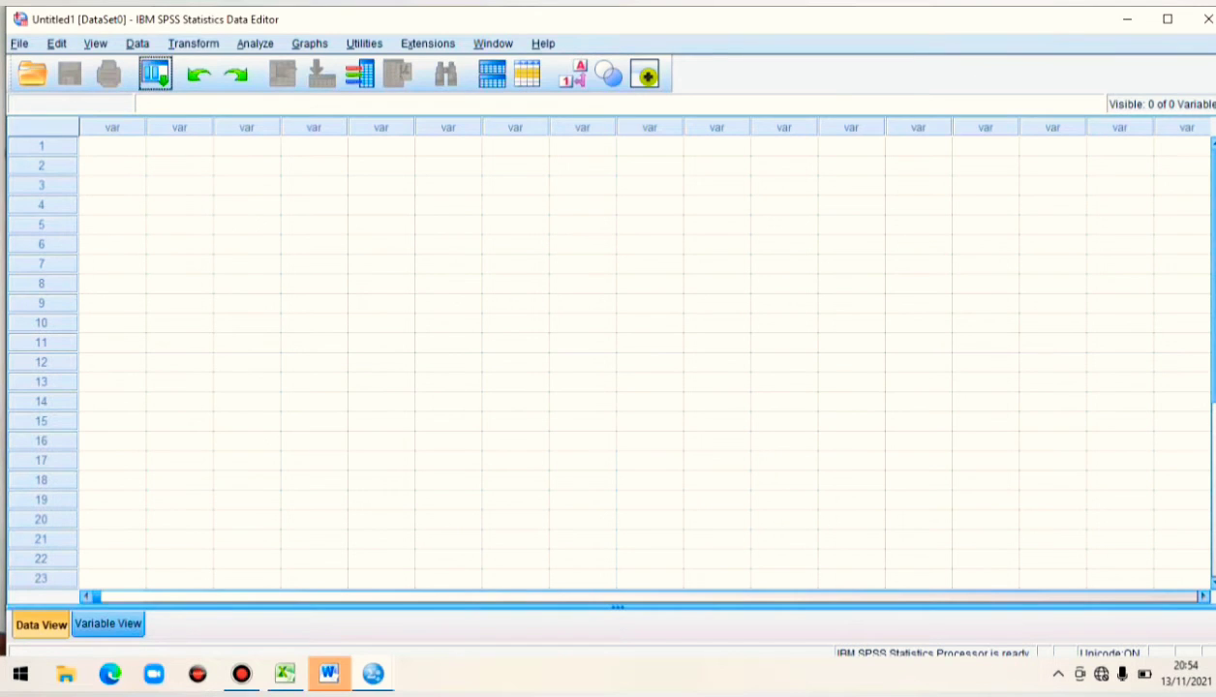
Define three variables named IPA, IPS and MATEMATIKA in the first three rows of the variable definitions.
left_click(108, 624)
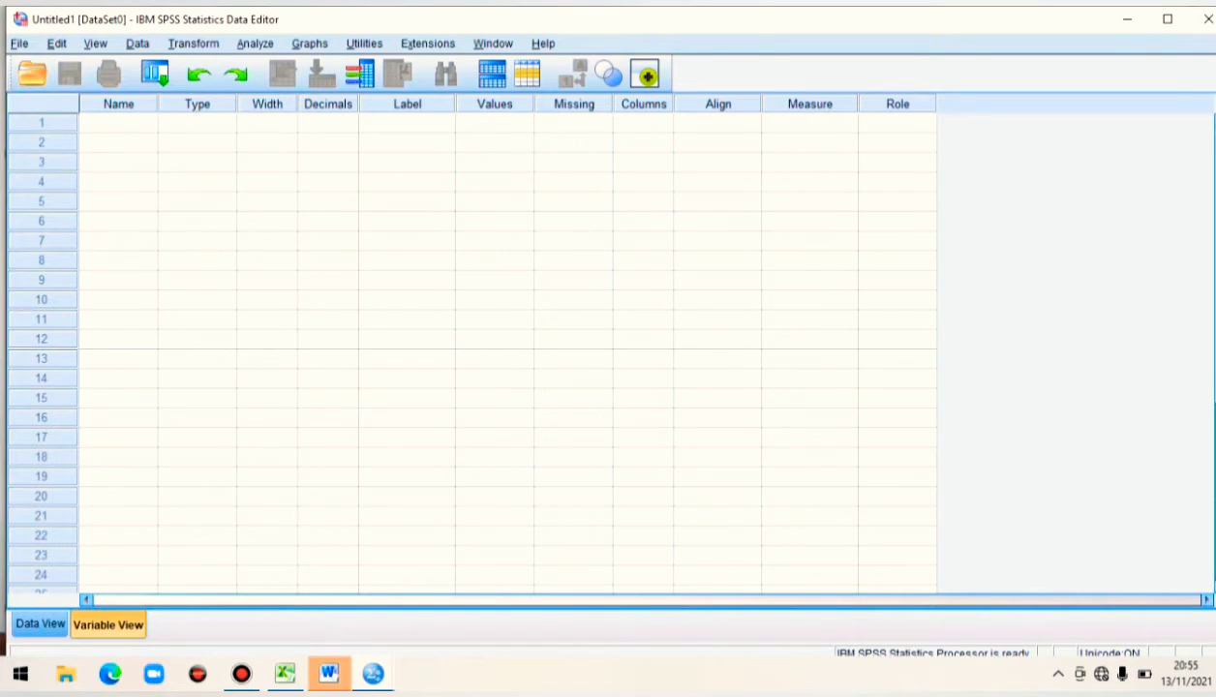
left_click(118, 123)
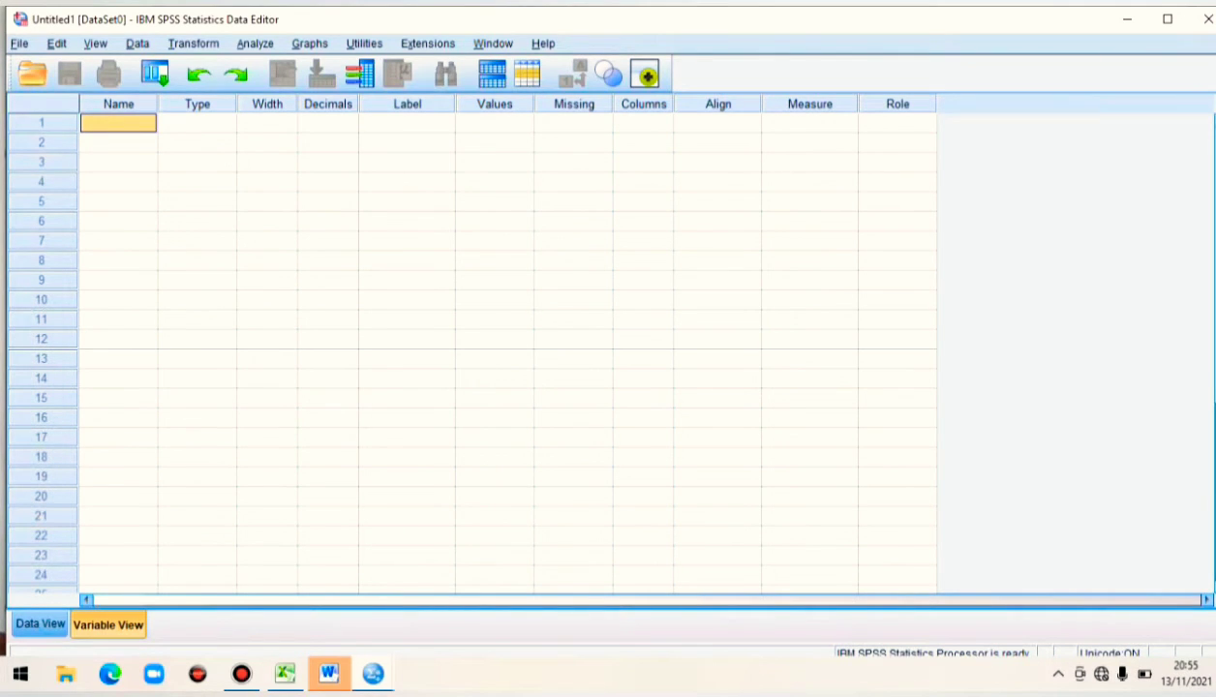
double_click(118, 123)
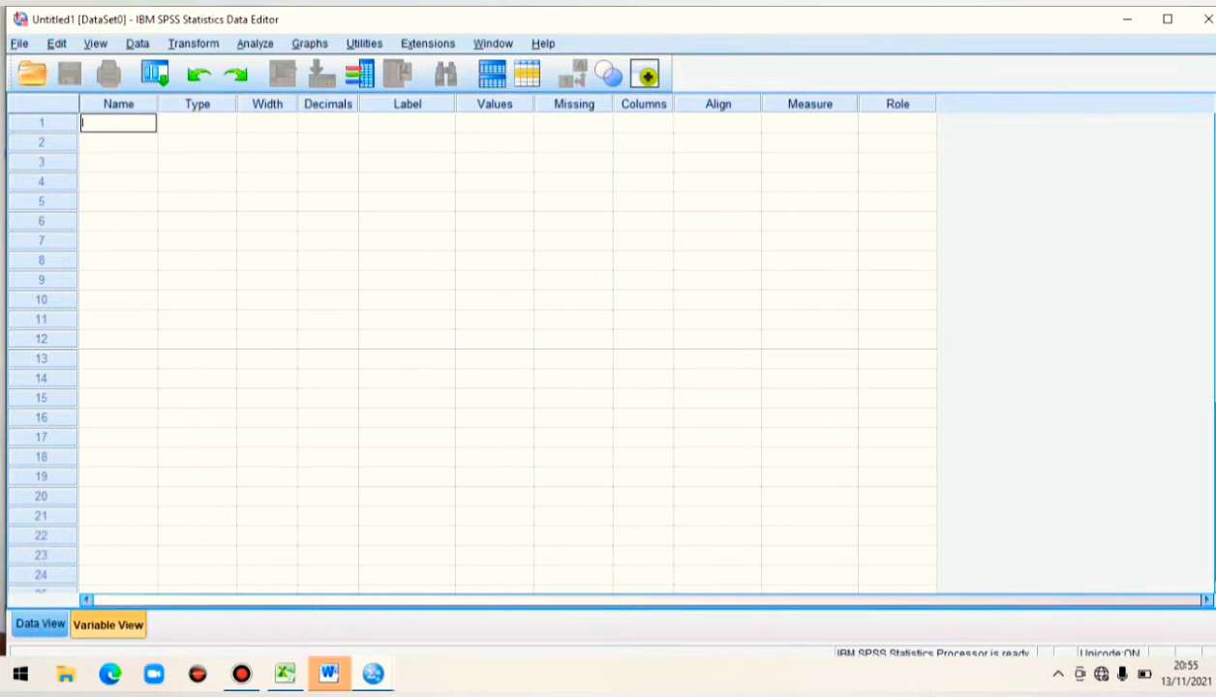
type("IPA")
key("Return")
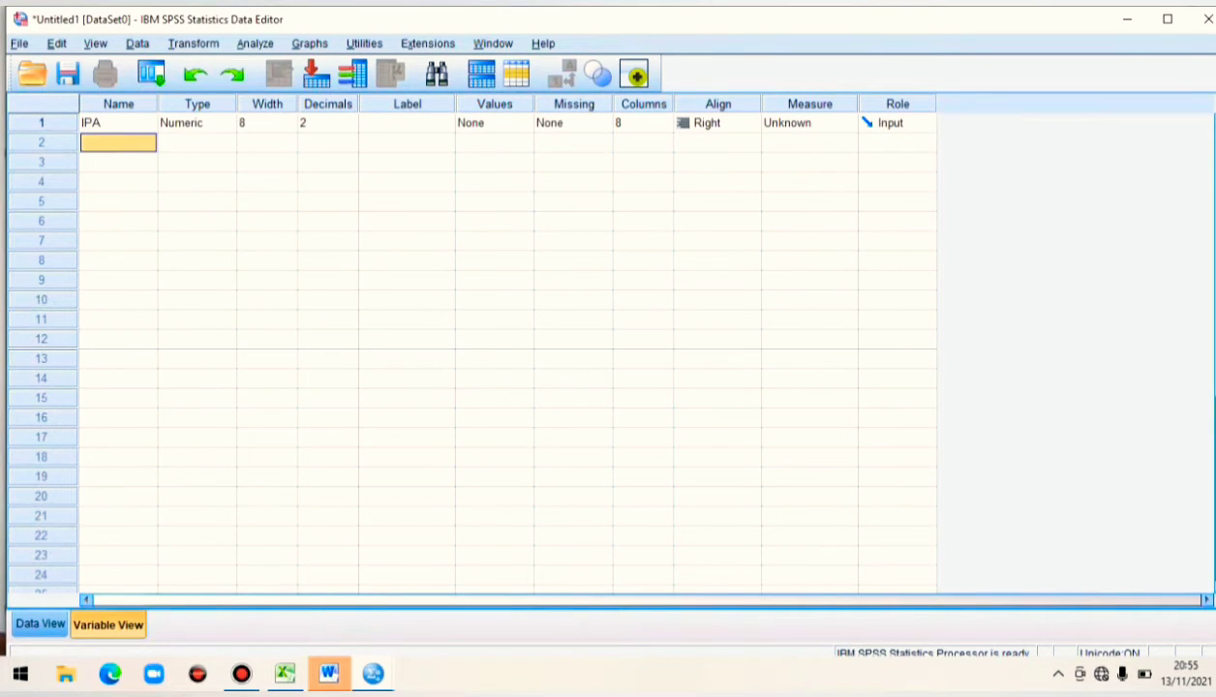
type("IPS")
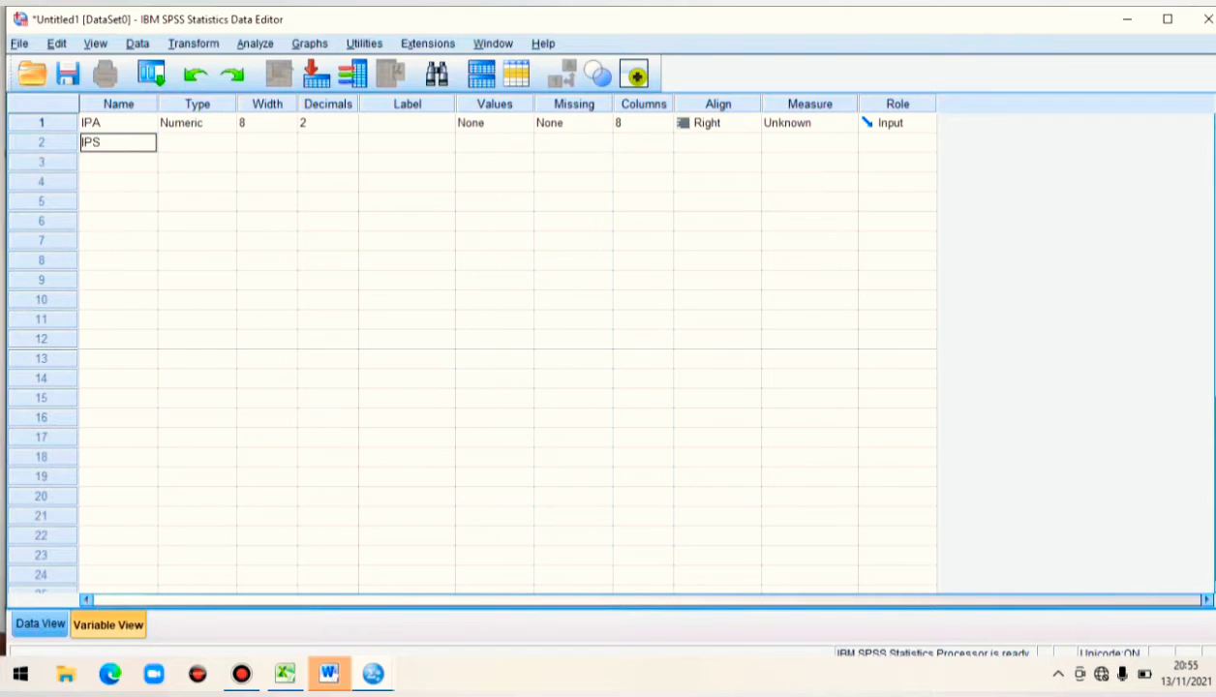
key("Return")
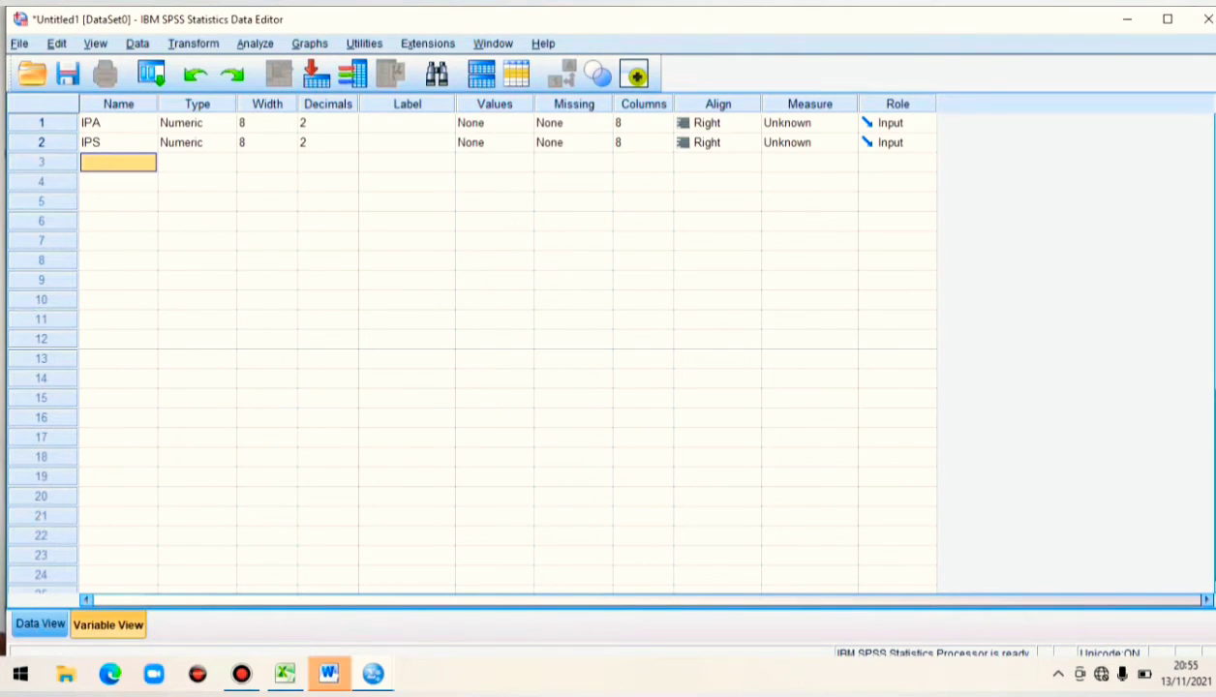
type("MATE")
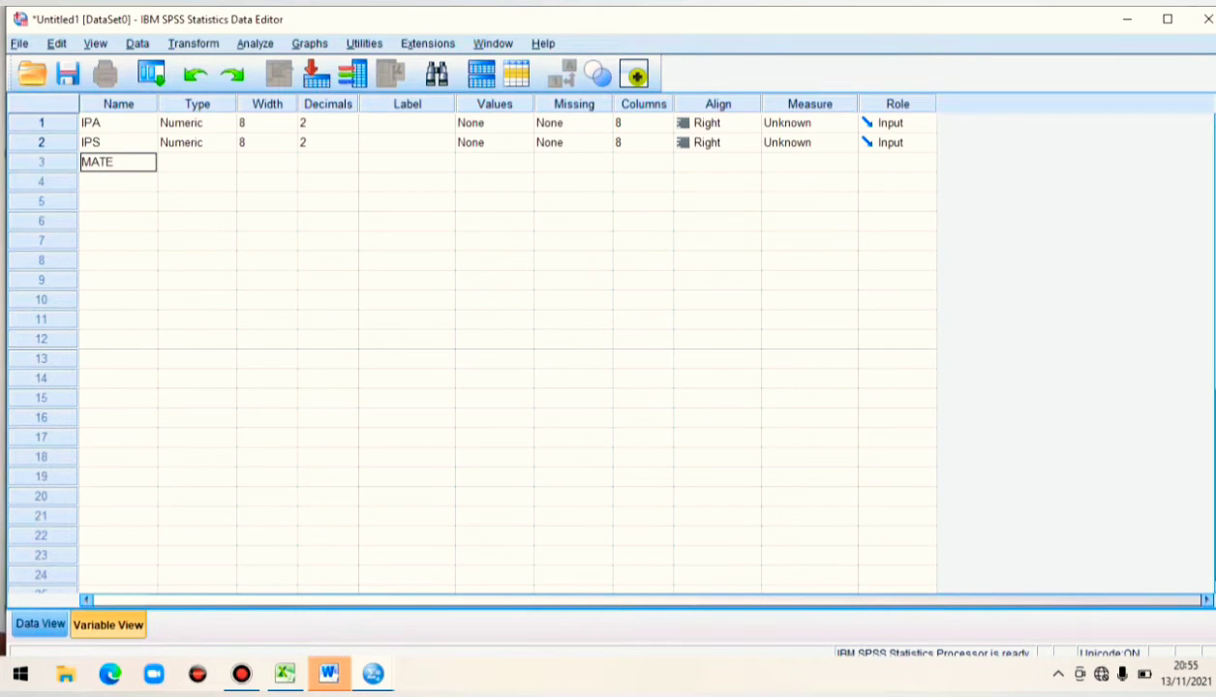
type("MATIKA")
key("Return")
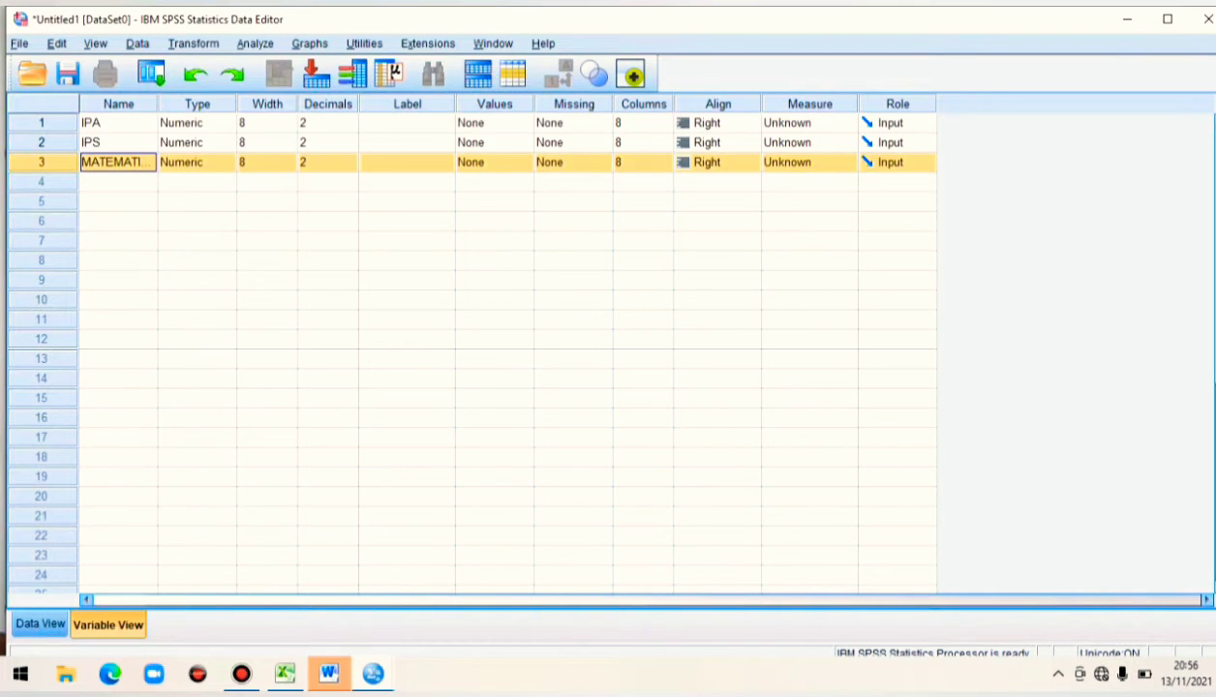
left_click(118, 182)
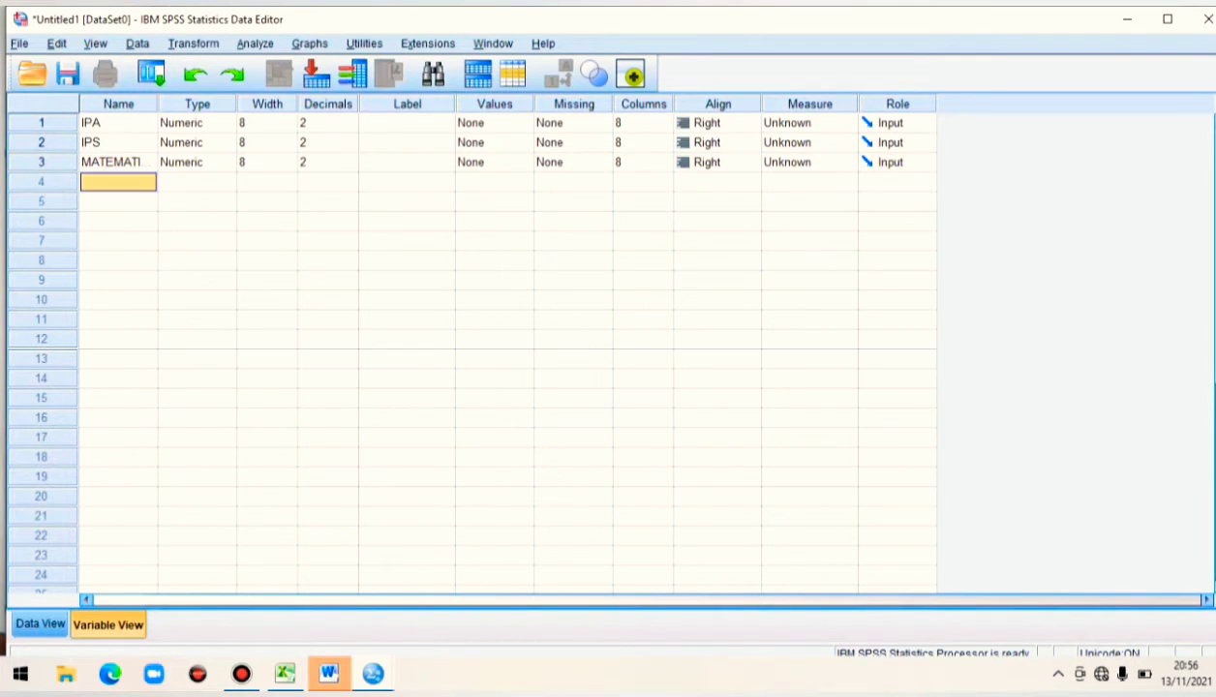
type("HASIL")
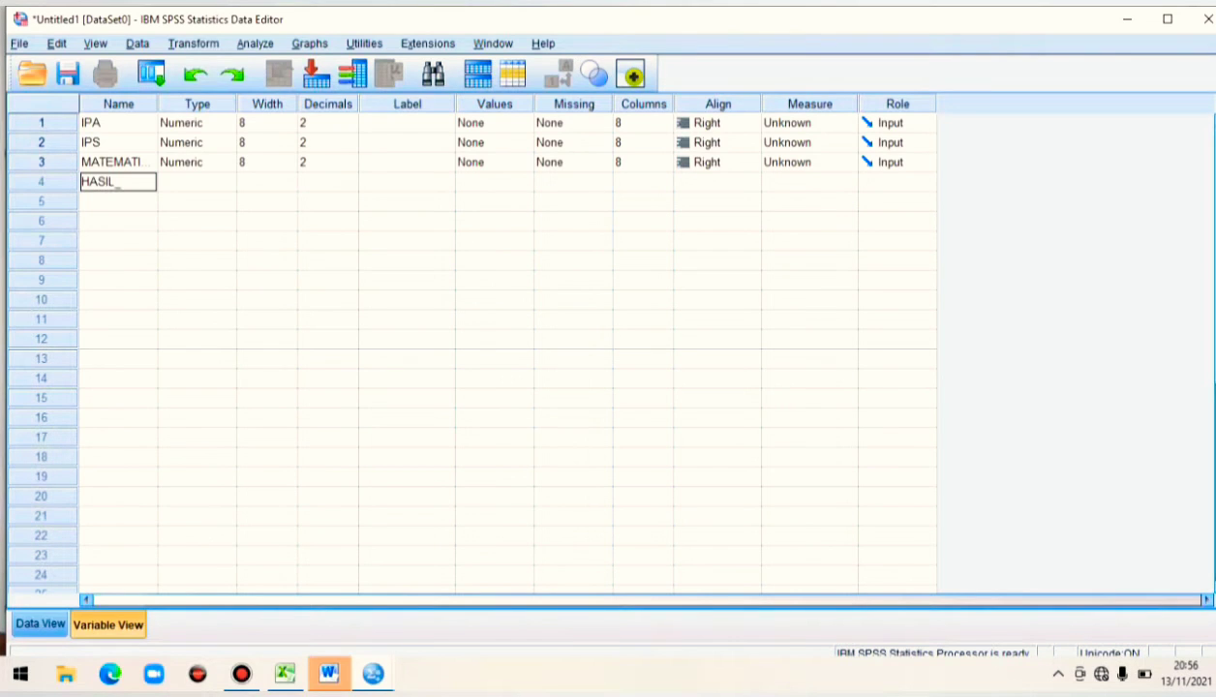
type("_BELAJAR")
key("Return")
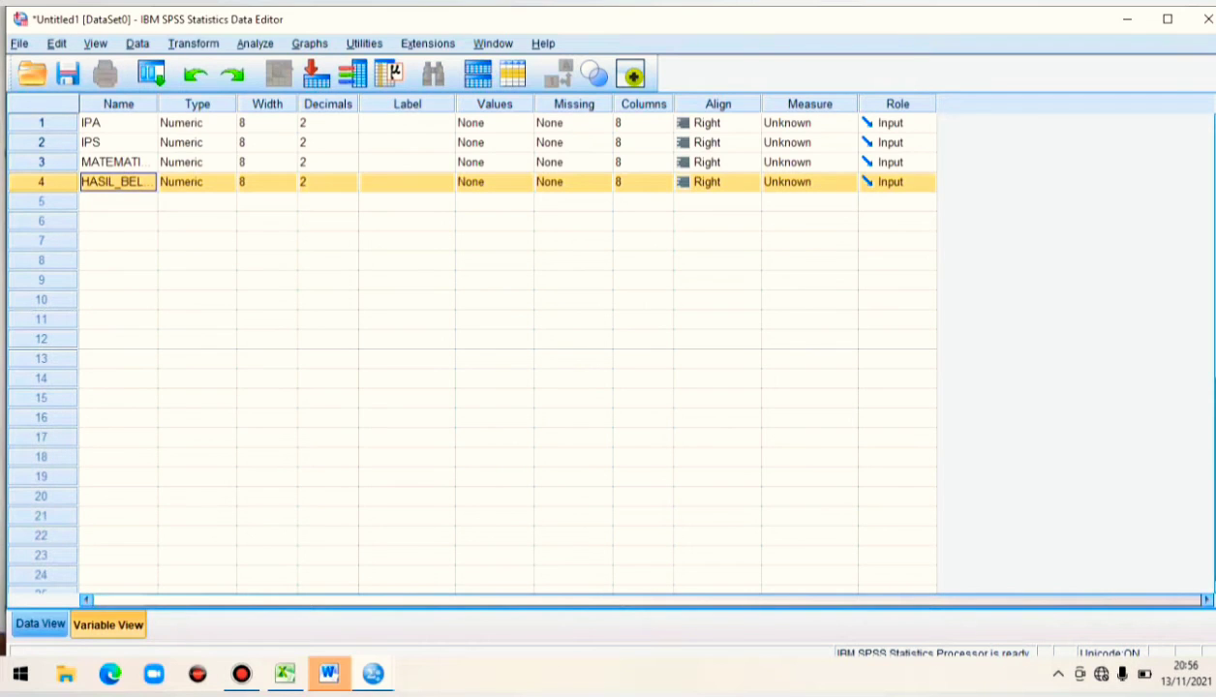
right_click(40, 182)
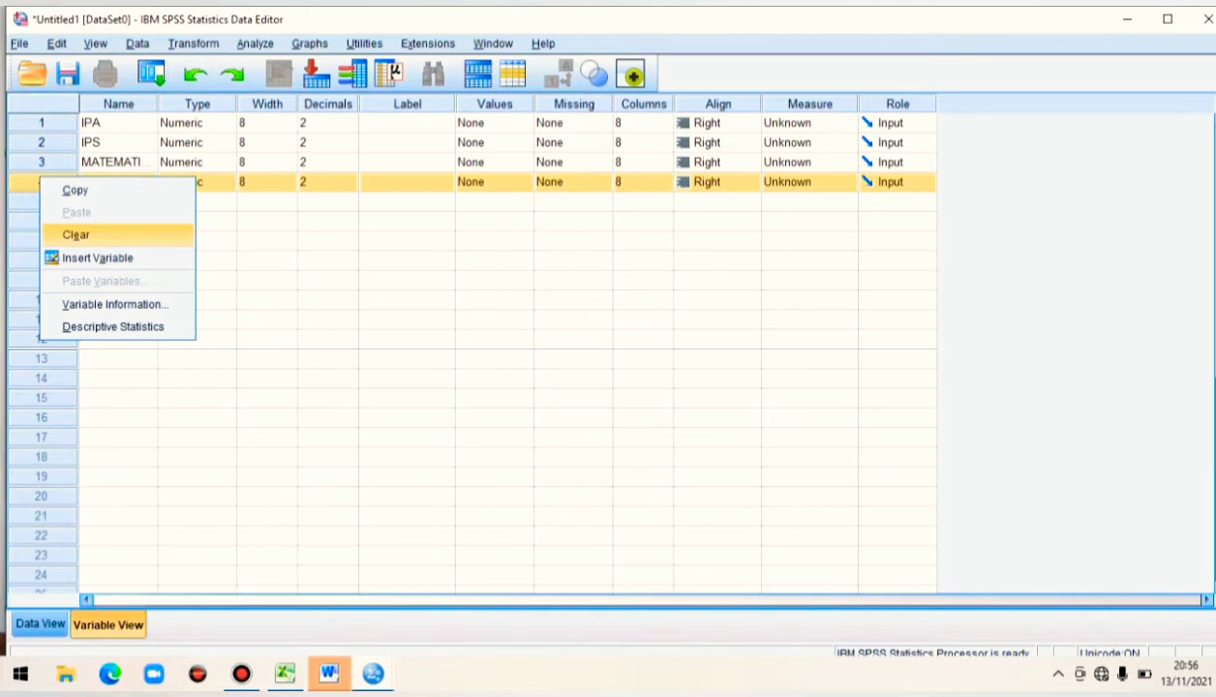
left_click(76, 235)
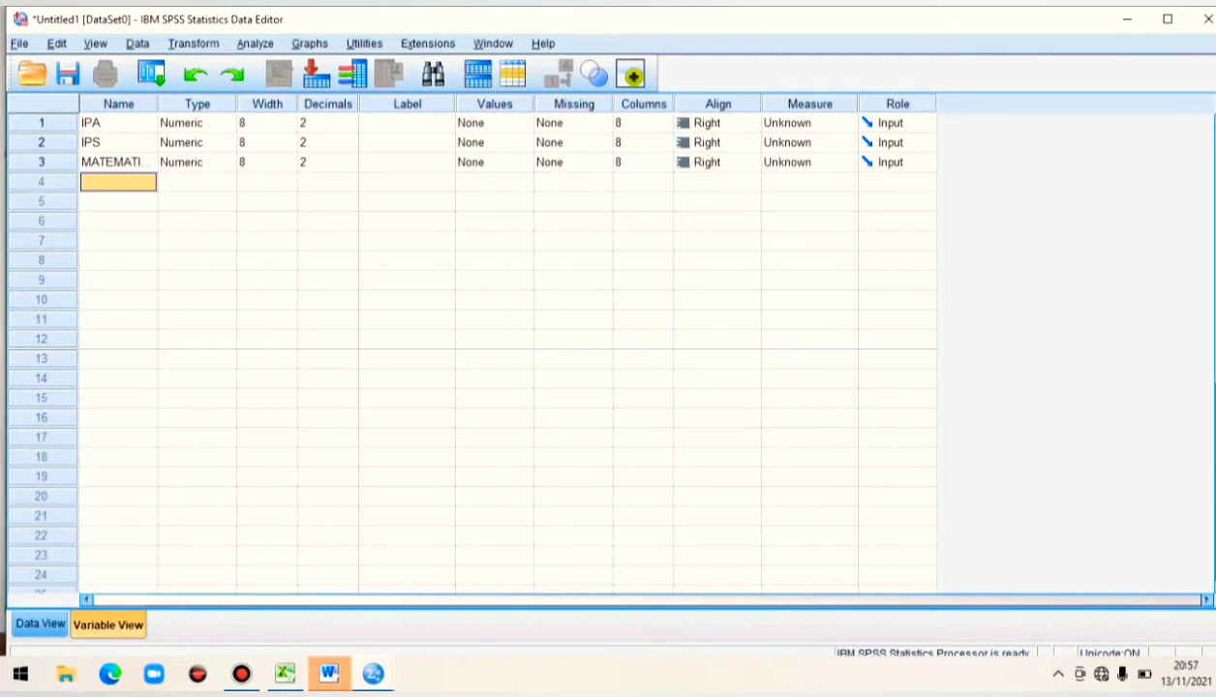
Set the decimals of the IPA, IPS and MATEMATIKA variables to 0.
left_click(330, 123)
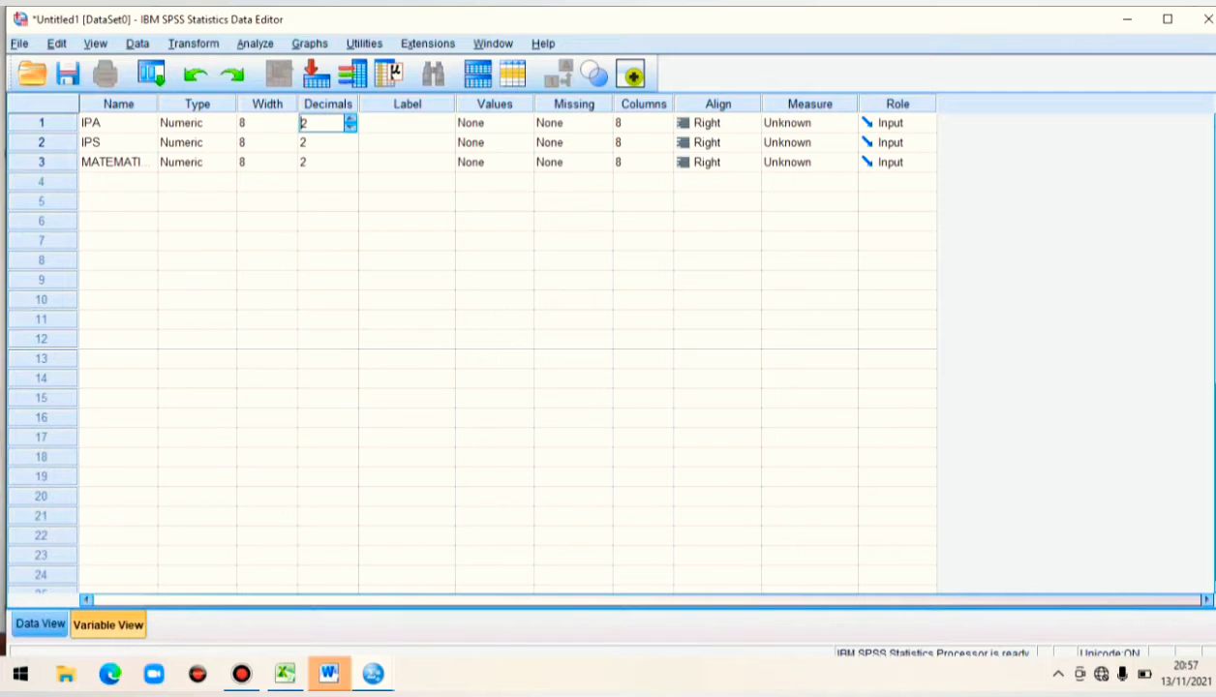
key("BackSpace")
type("0")
key("Return")
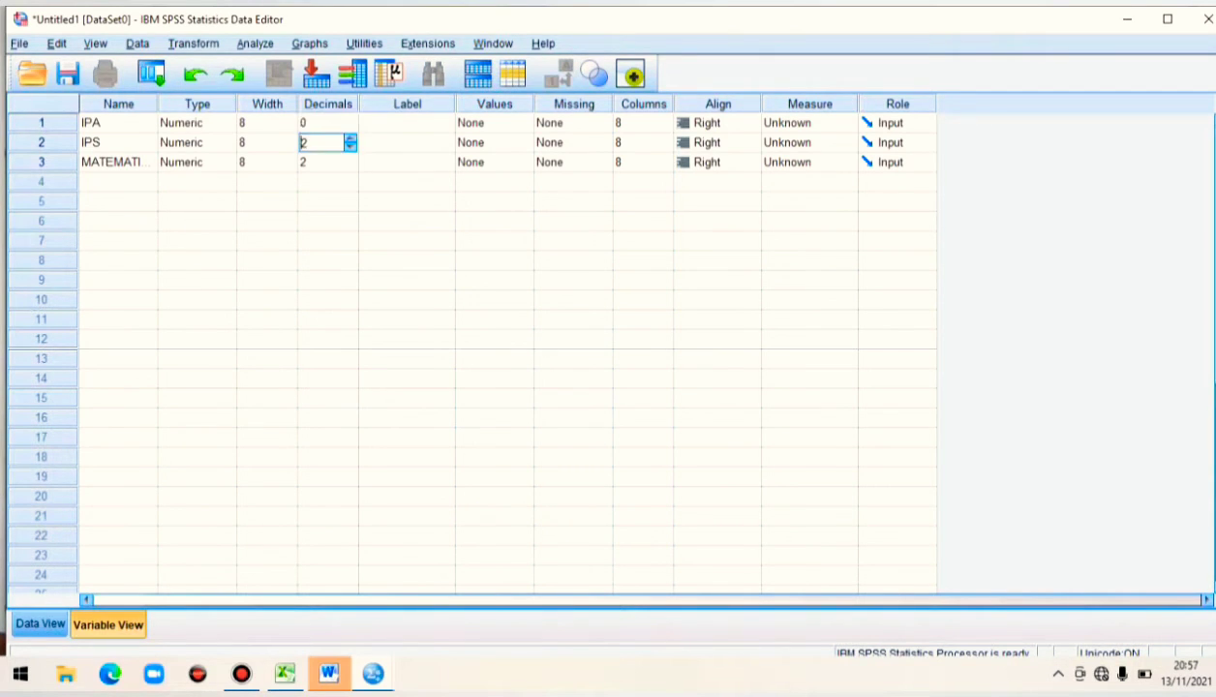
key("BackSpace")
type("0")
key("Return")
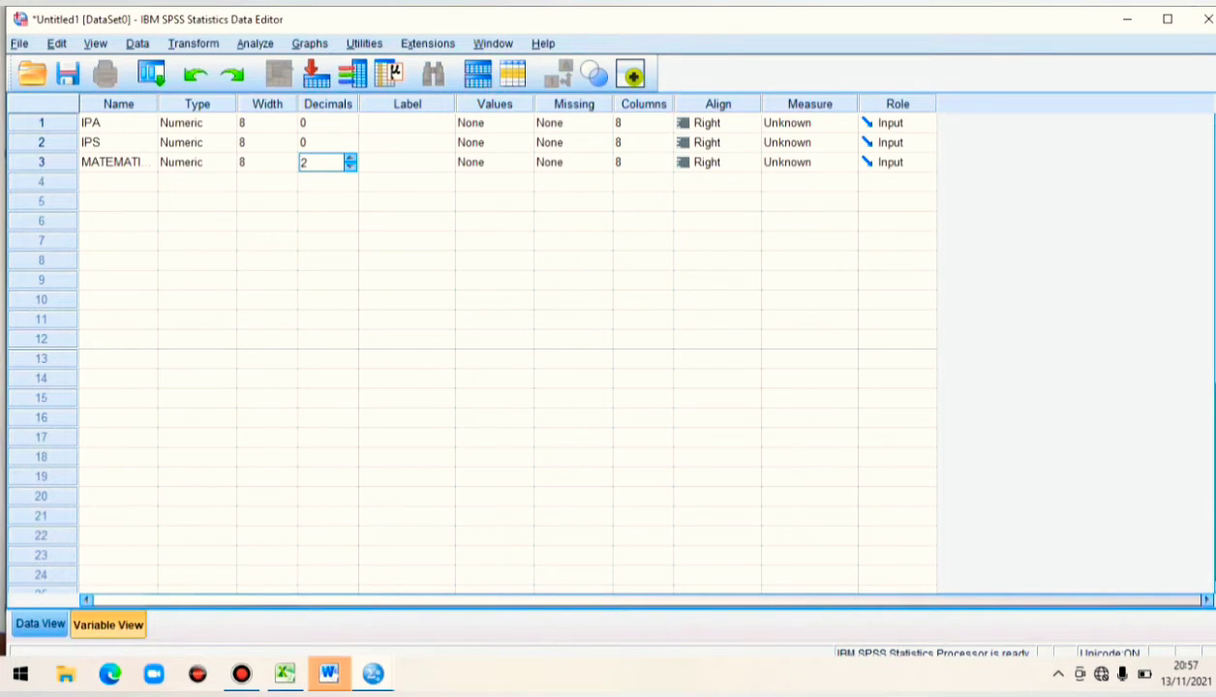
key("BackSpace")
type("0")
Widen the MATEMATIKA column in the data sheet to fit its name on one line, and select the first IPA cell.
left_click(40, 623)
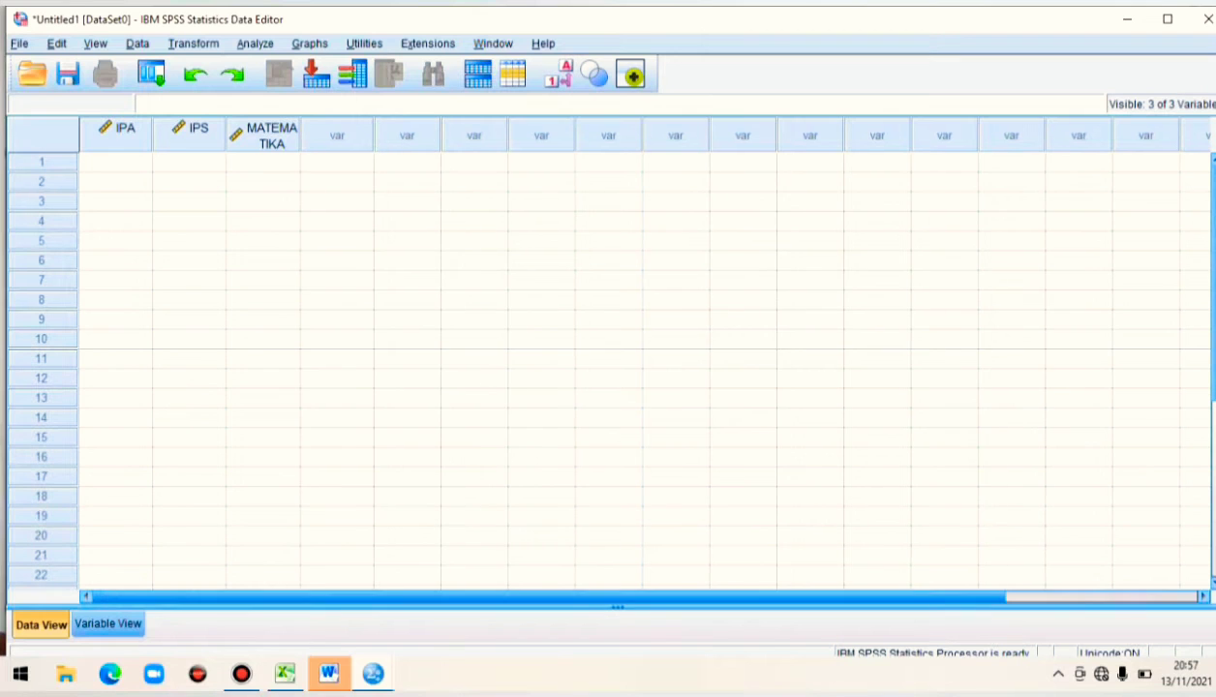
left_click_drag(299, 135, 323, 127)
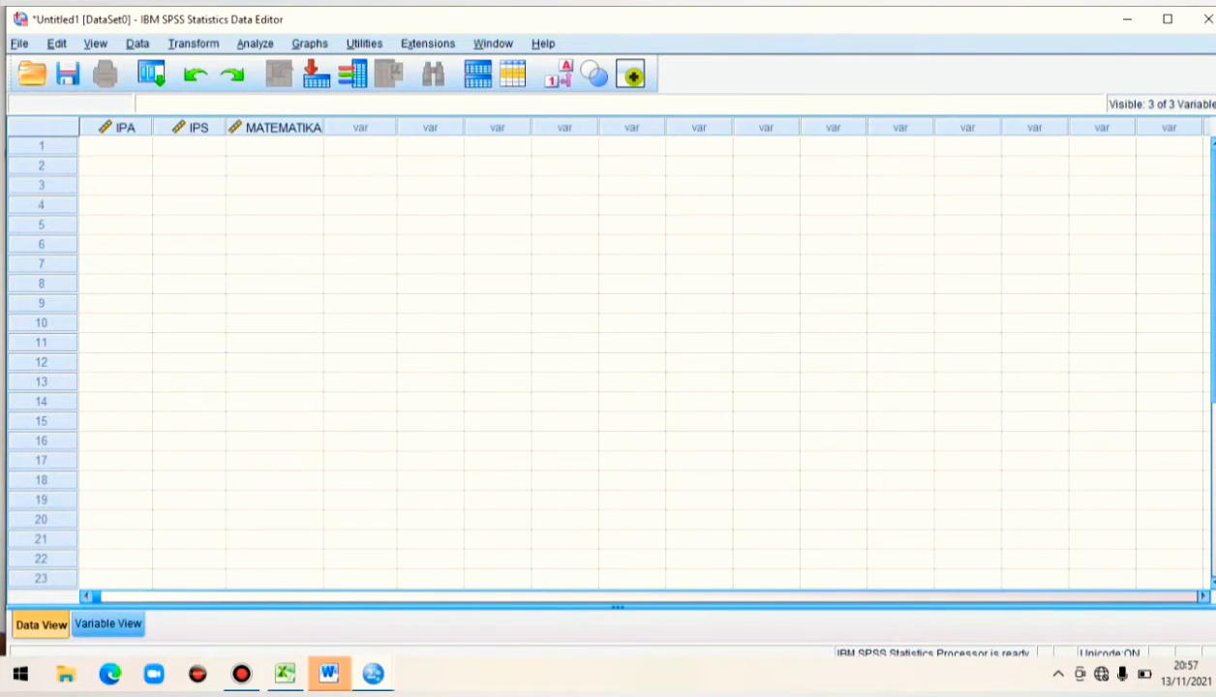
left_click(116, 146)
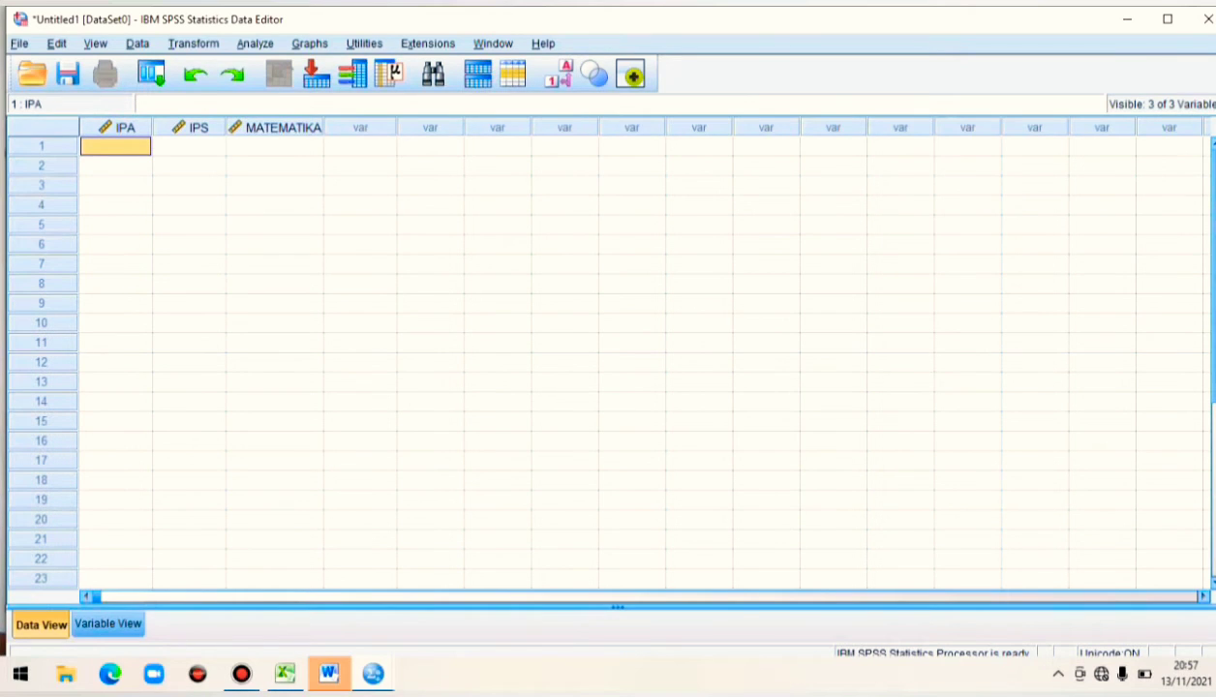
Switch to the data statis workbook in Excel and copy the scores in B2:D26 without the headers.
left_click(284, 674)
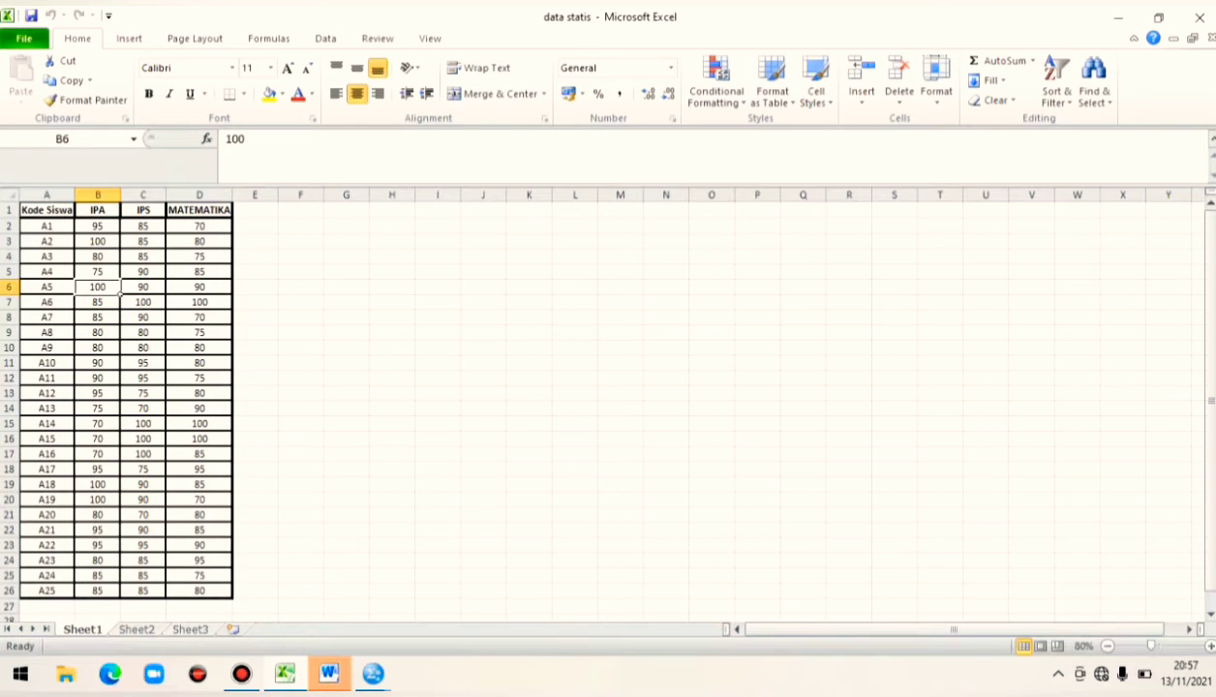
left_click_drag(97, 225, 199, 590)
key("ctrl+c")
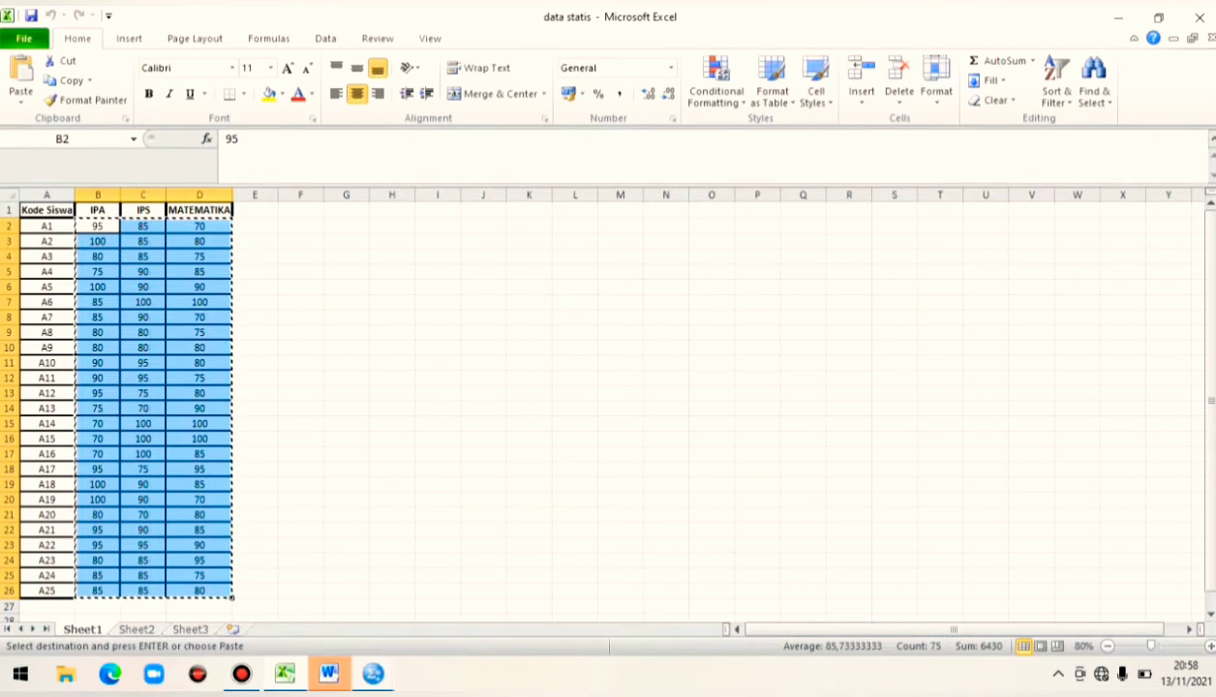
Return to the SPSS Data Editor and paste the copied scores starting at row 1 of IPA, checking the filled rows.
left_click(373, 674)
left_click(276, 596)
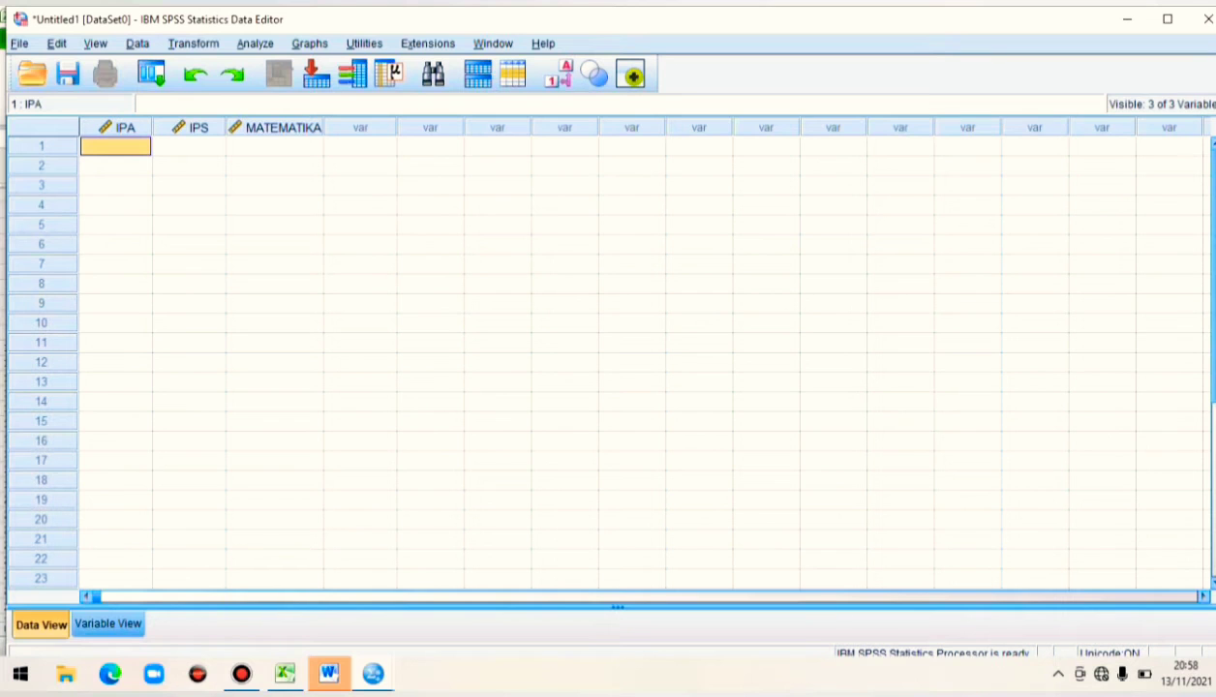
right_click(127, 141)
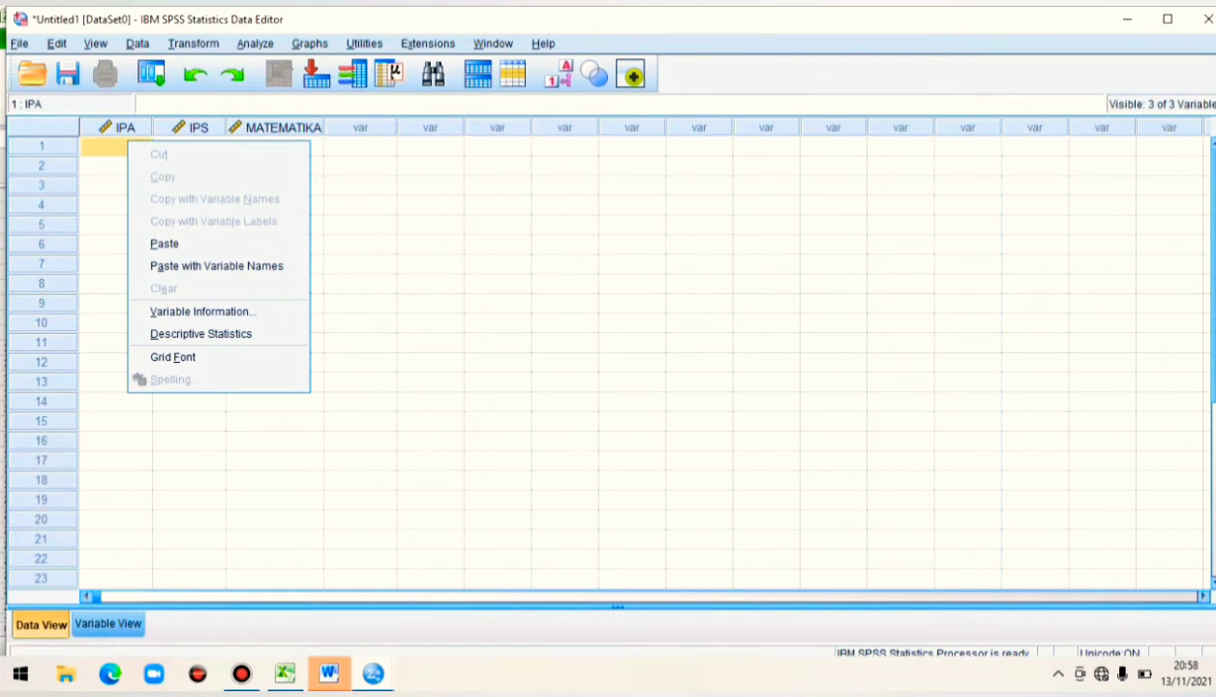
left_click(165, 243)
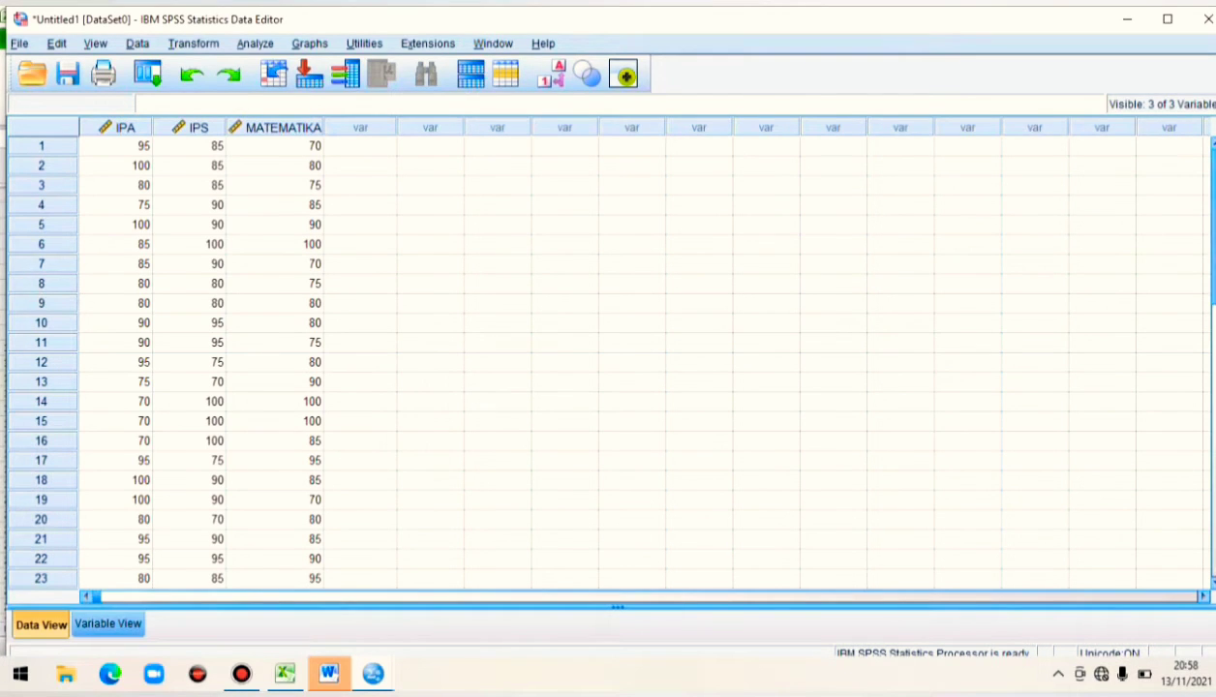
scroll(600, 363, "down", 3)
scroll(600, 363, "up", 3)
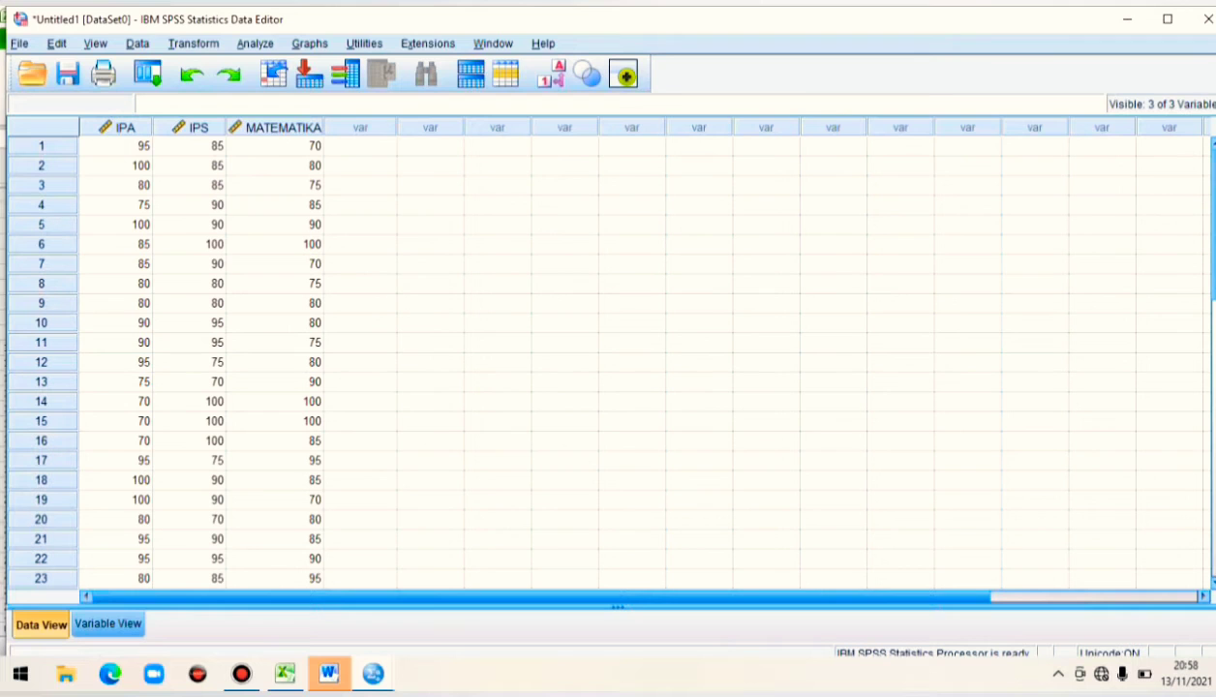
Start a Descriptives analysis and add IPA, IPS and MATEMATIKA as its variables.
left_click(256, 43)
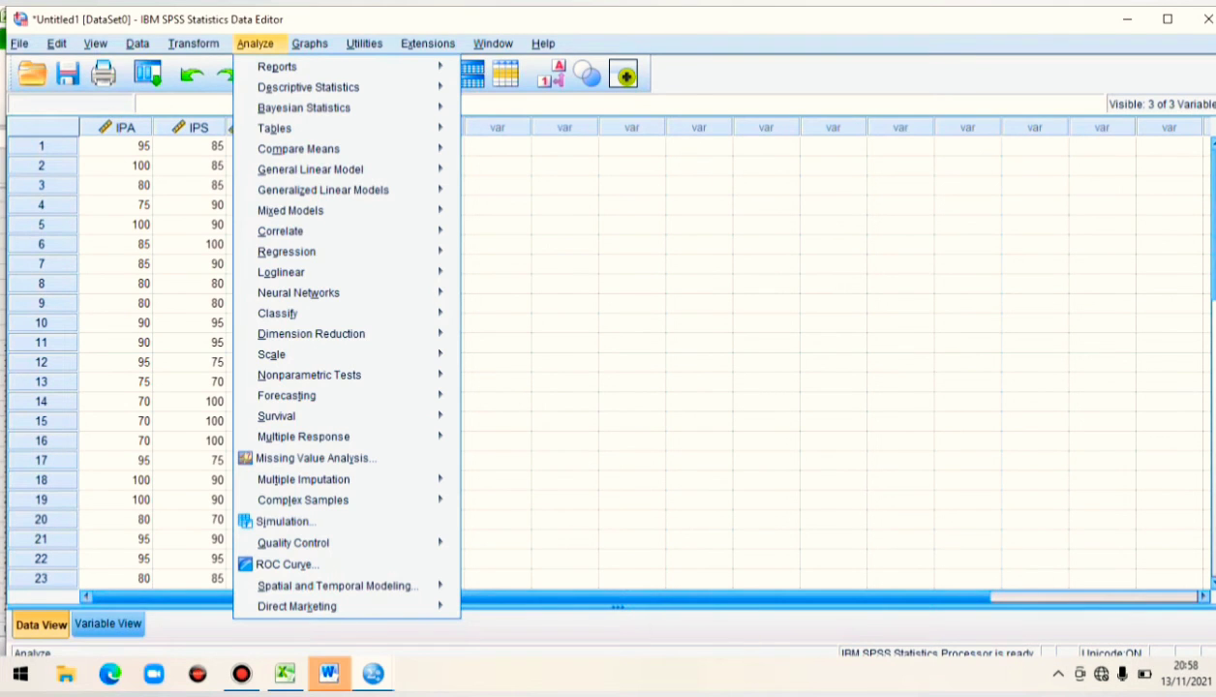
mouse_move(308, 87)
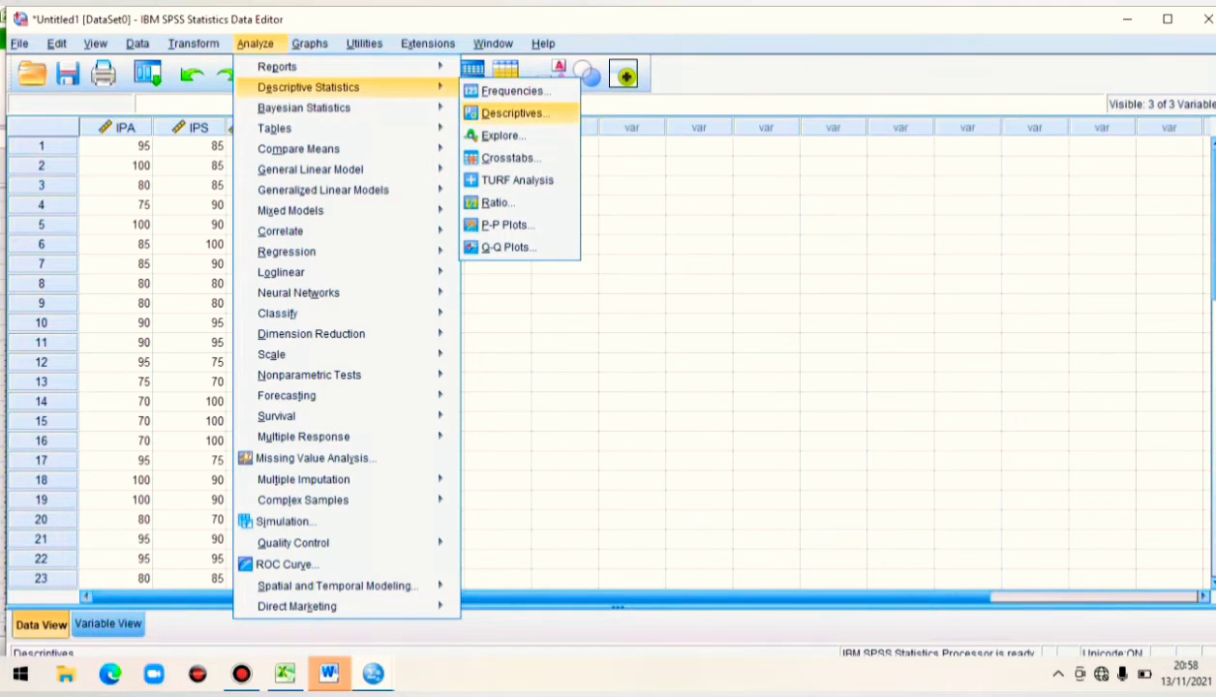
left_click(513, 113)
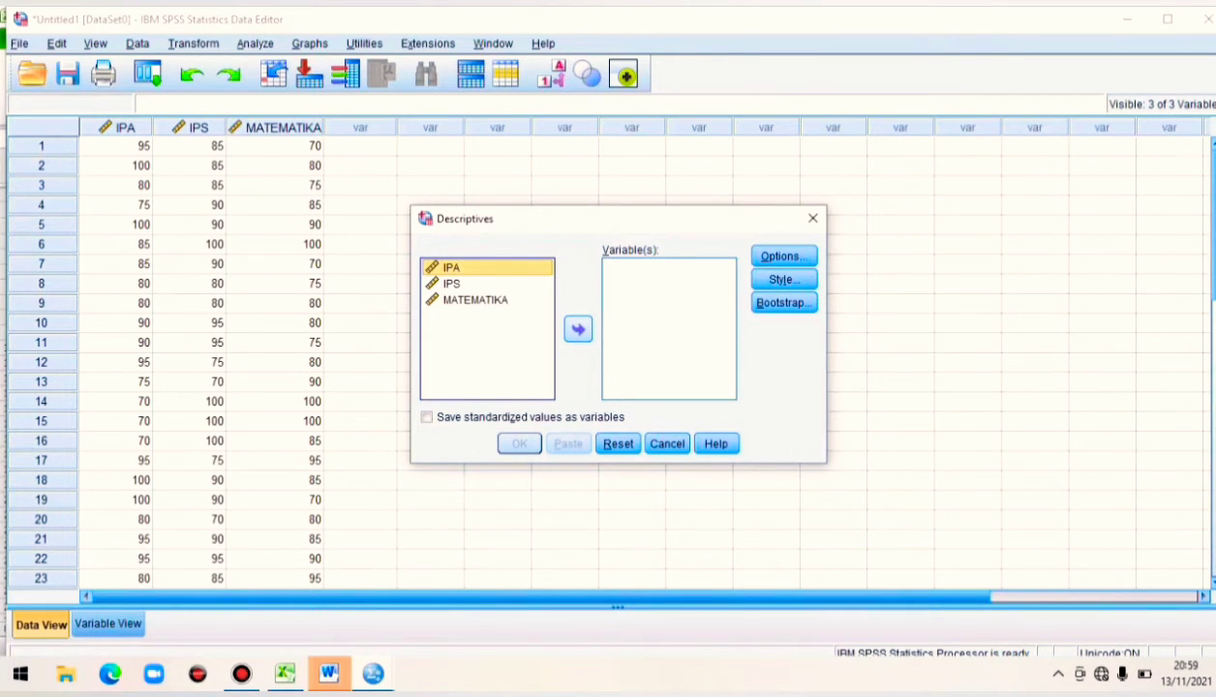
left_click(578, 329)
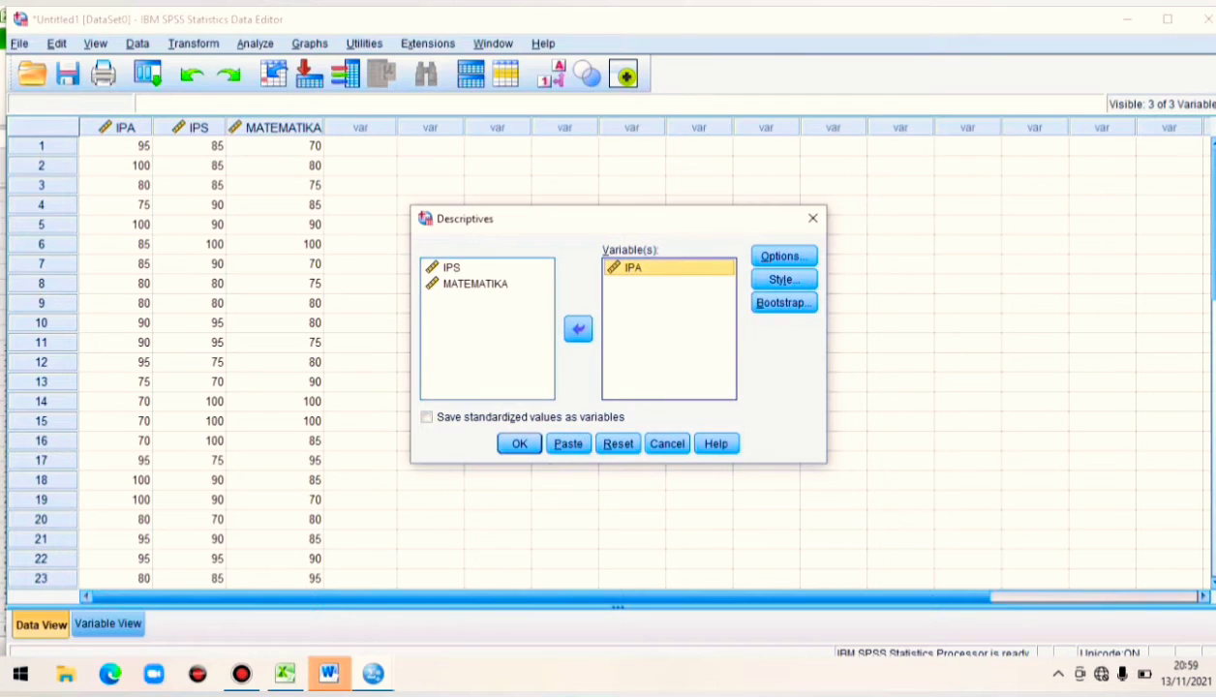
left_click(452, 267)
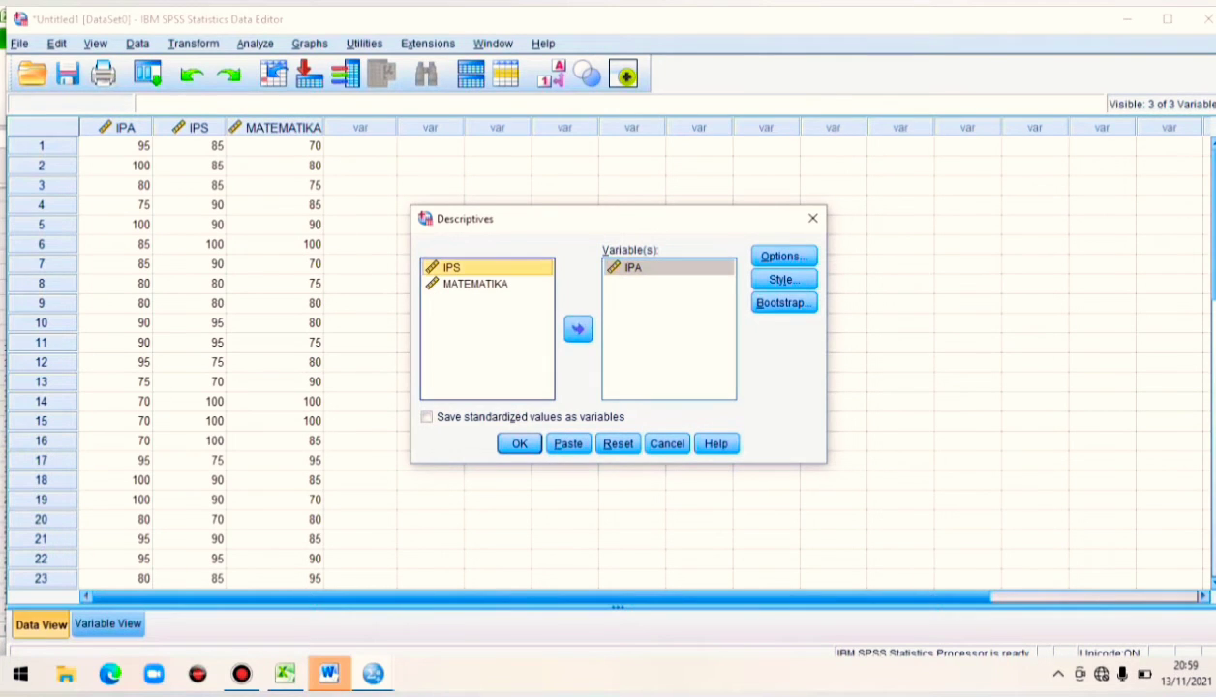
left_click(578, 329)
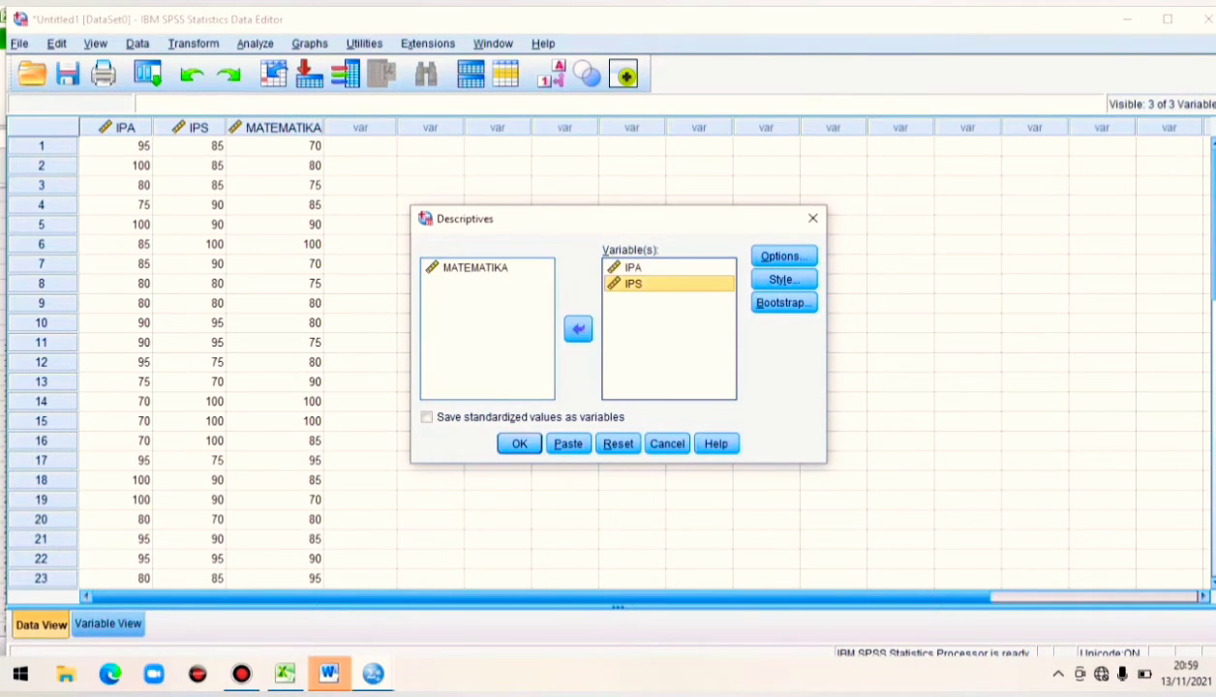
left_click(474, 267)
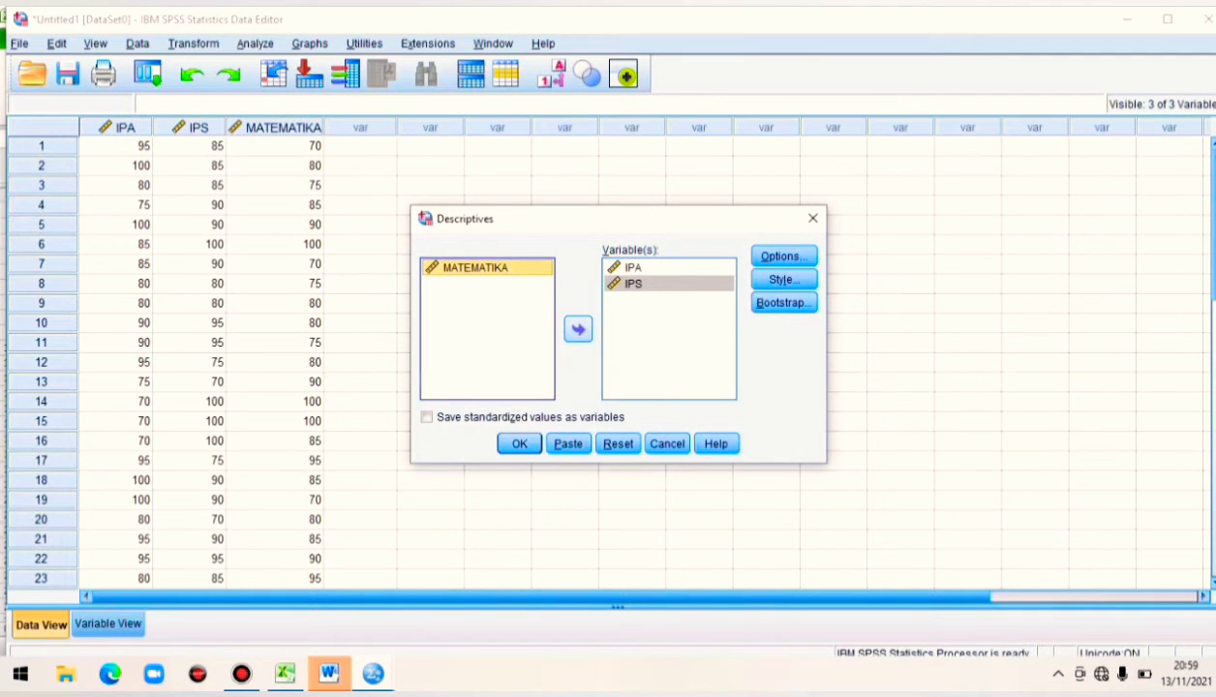
left_click(578, 330)
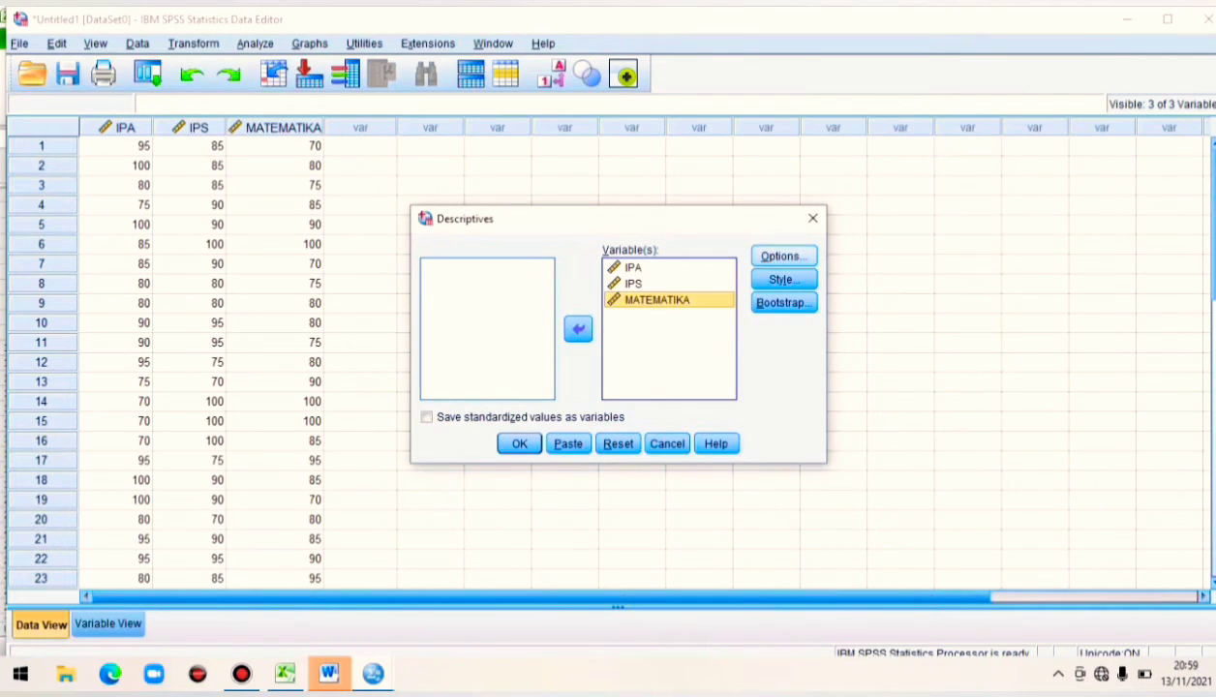
Add Sum and Variance to the statistics for the Descriptives analysis and run it.
left_click(783, 256)
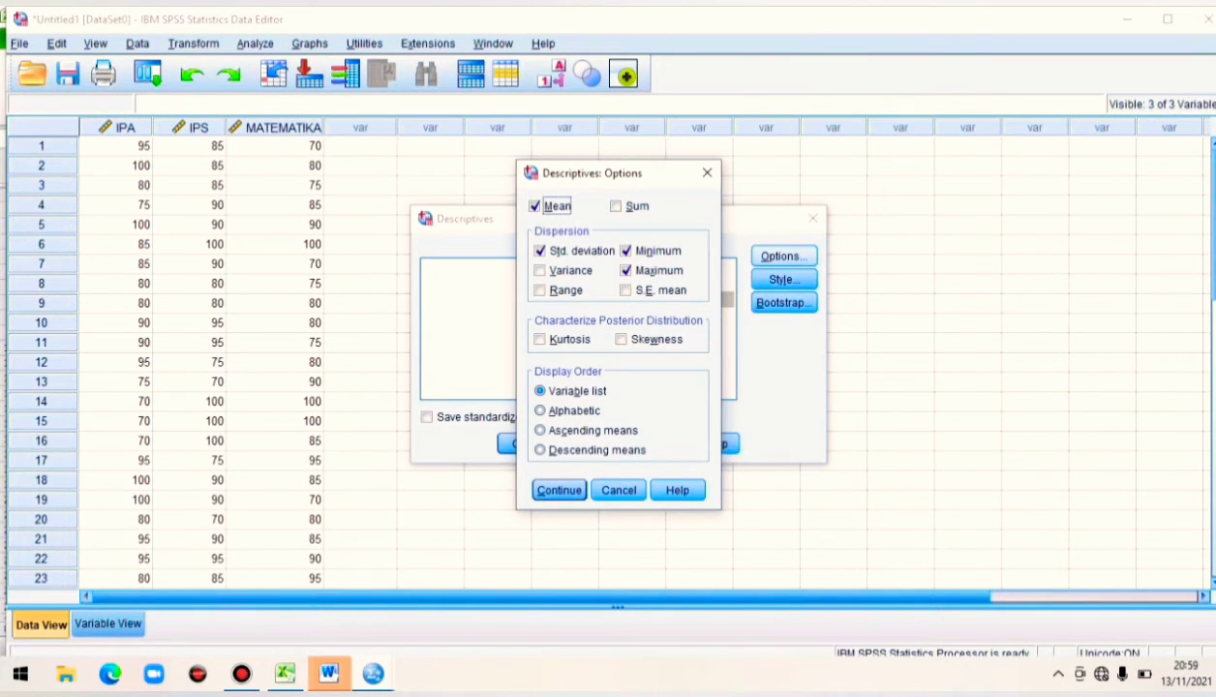
left_click(617, 206)
left_click(541, 272)
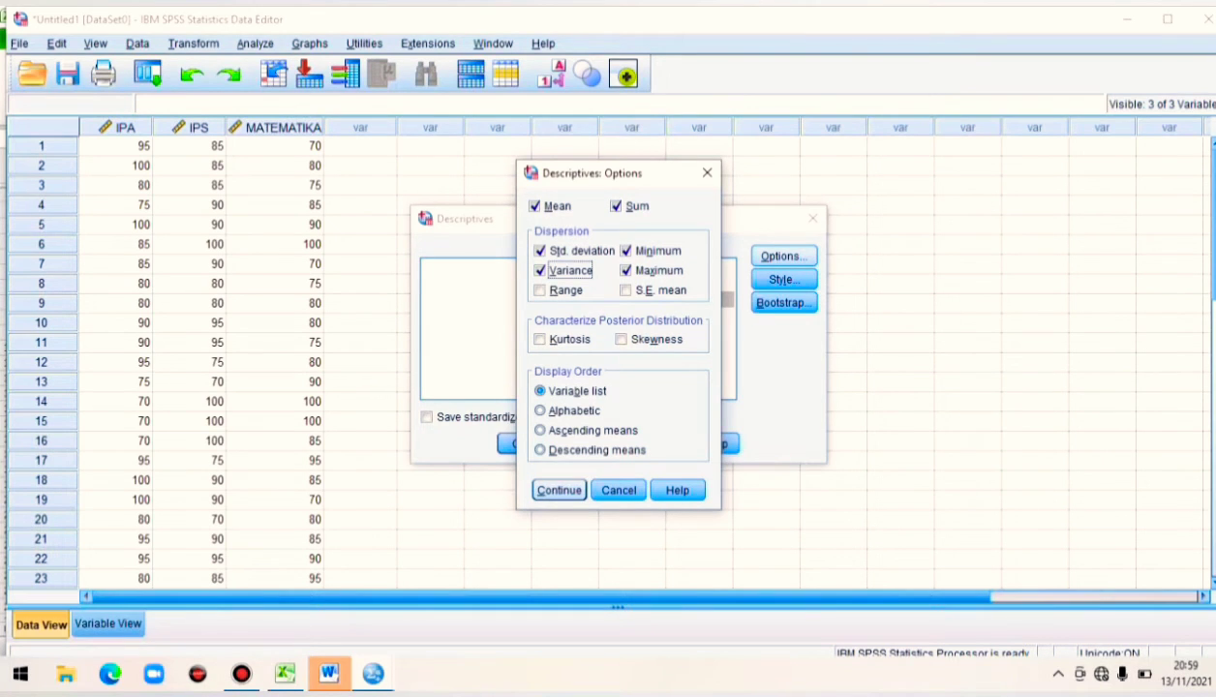
key("Return")
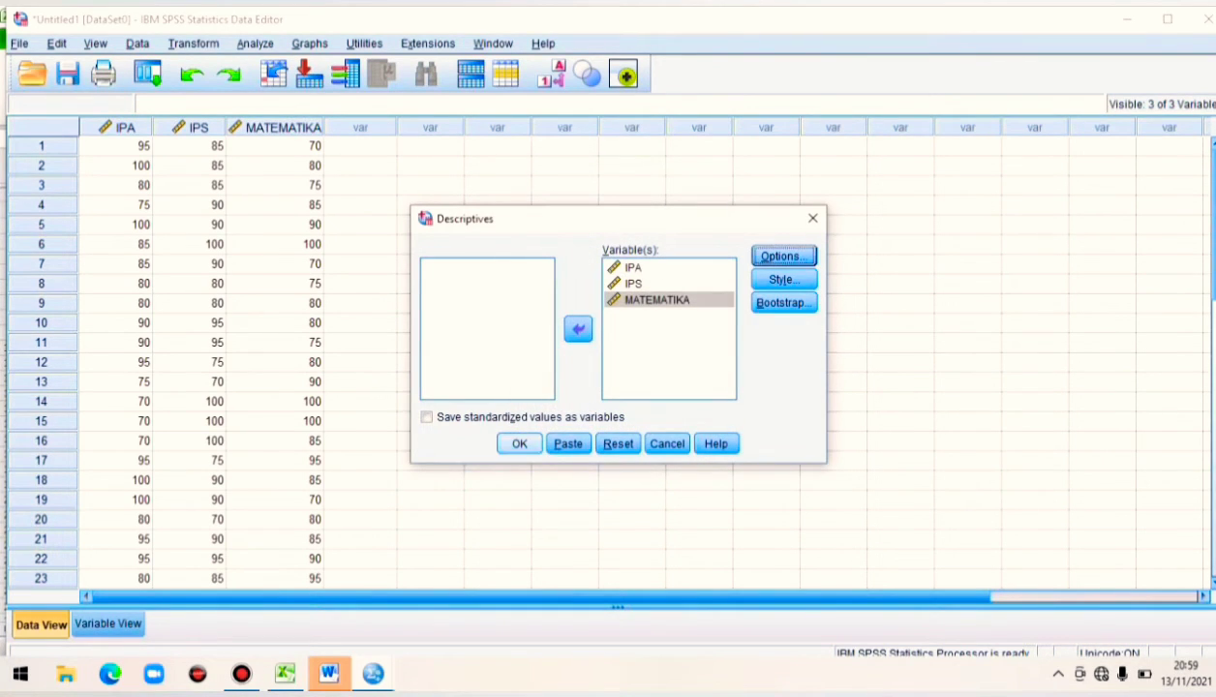
left_click(520, 443)
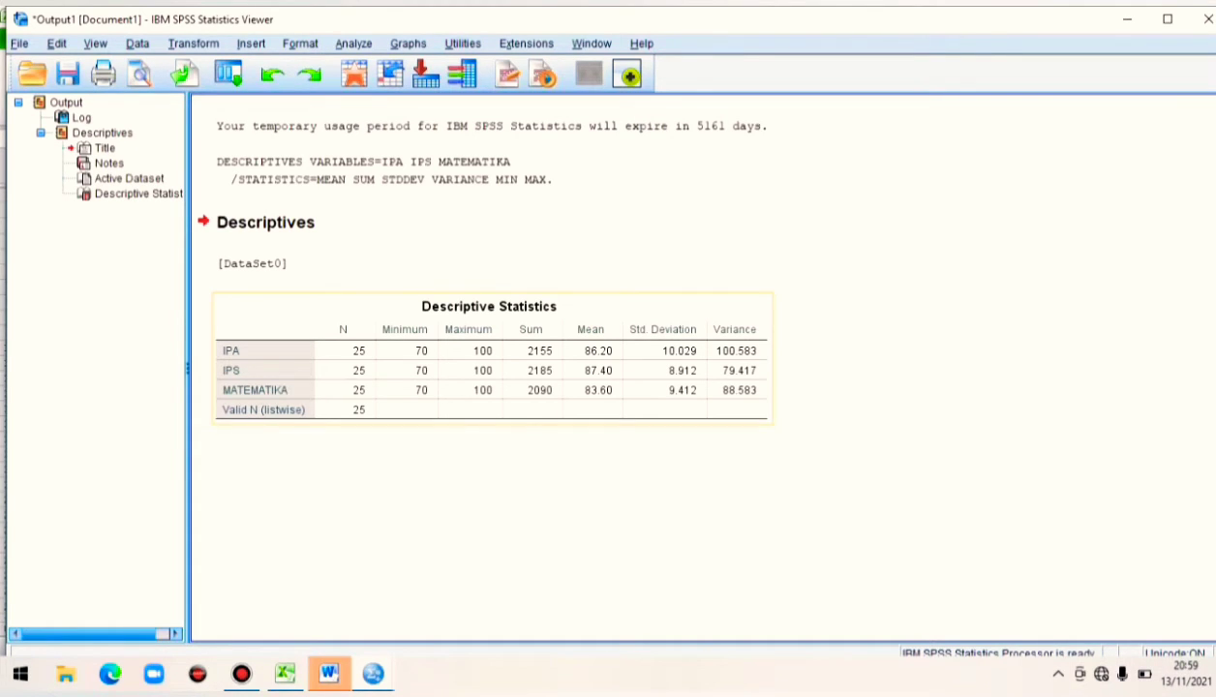
Copy the Descriptive Statistics table from the output, switch to Word and paste it into the maximized blank document.
left_click(492, 358)
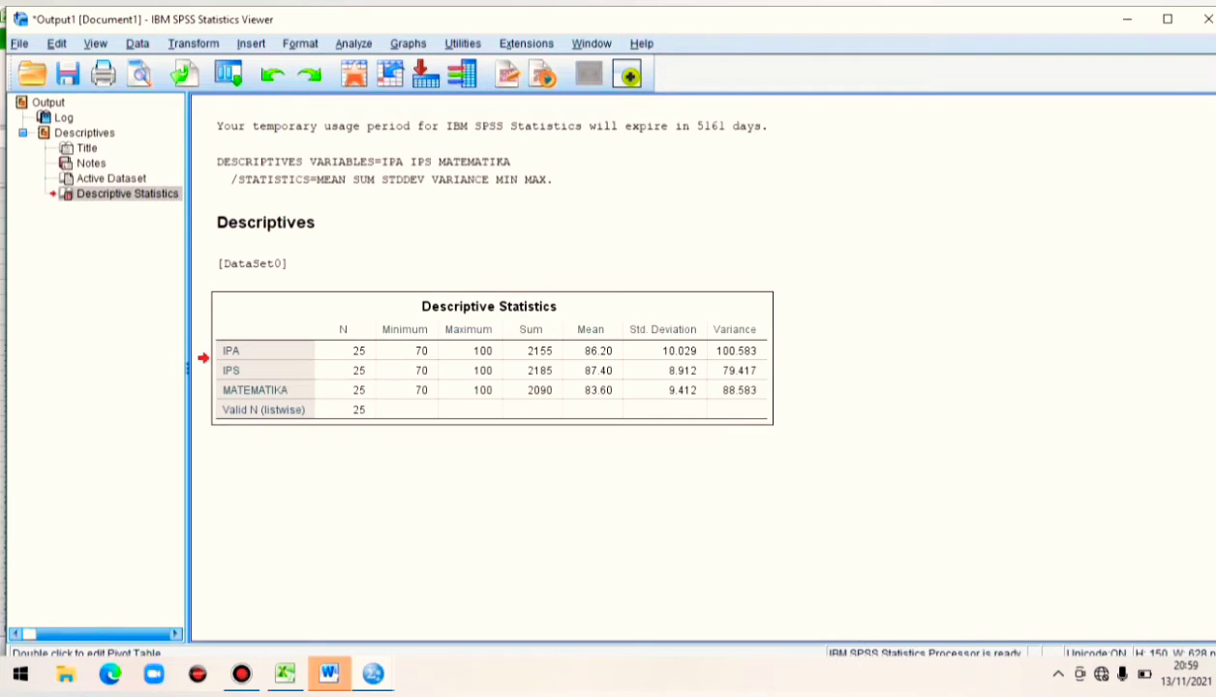
right_click(648, 307)
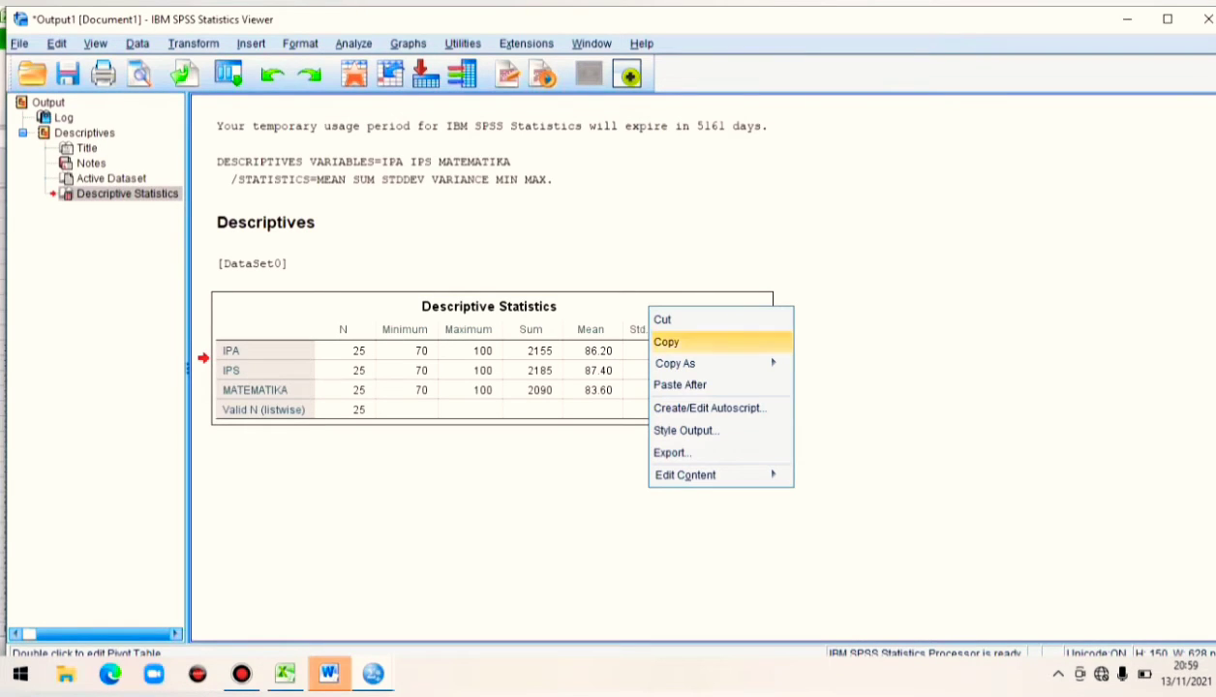
left_click(678, 342)
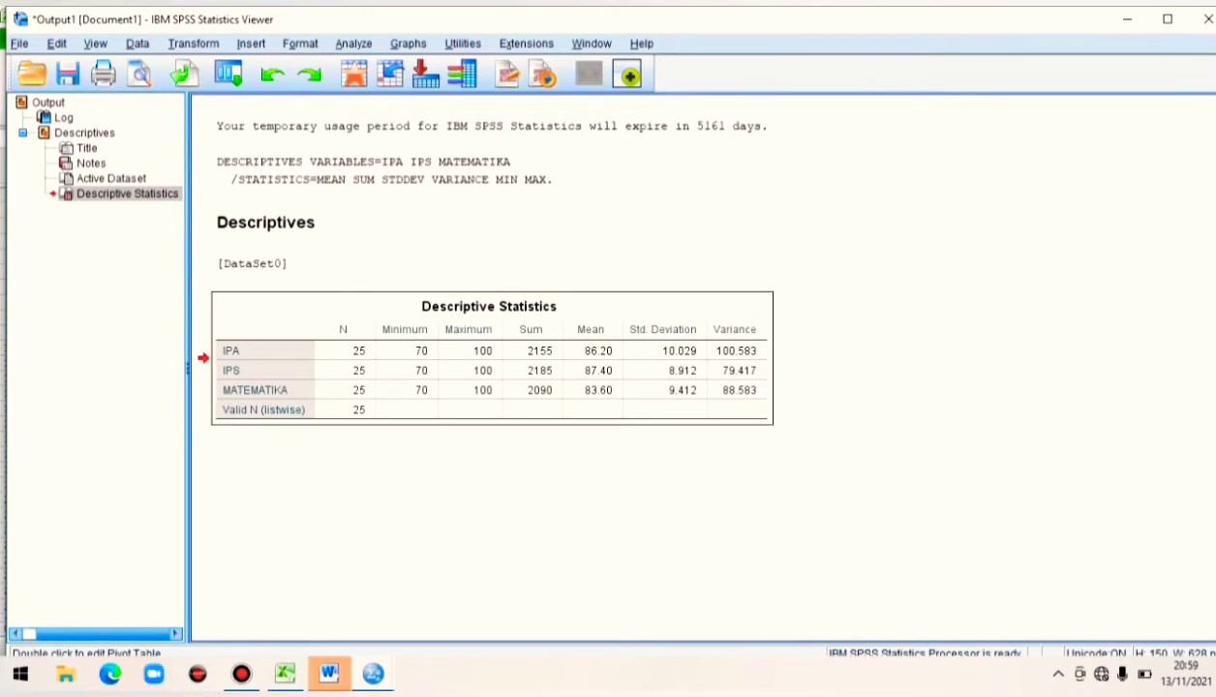
left_click(329, 674)
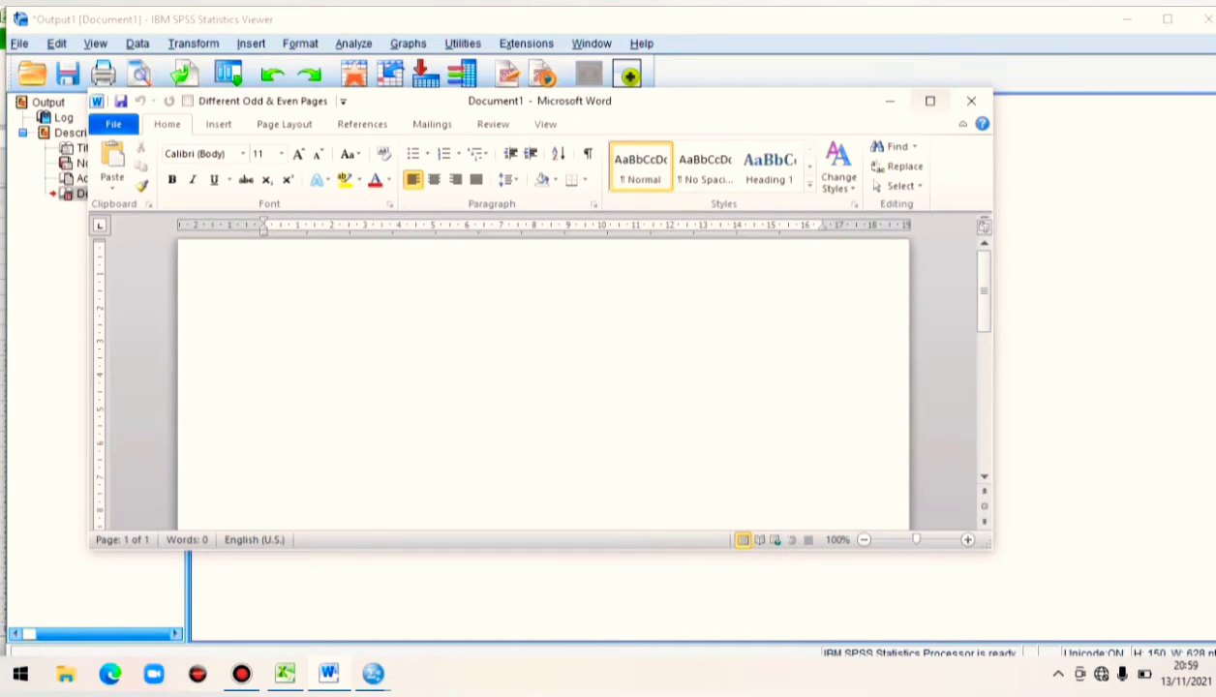
left_click(930, 101)
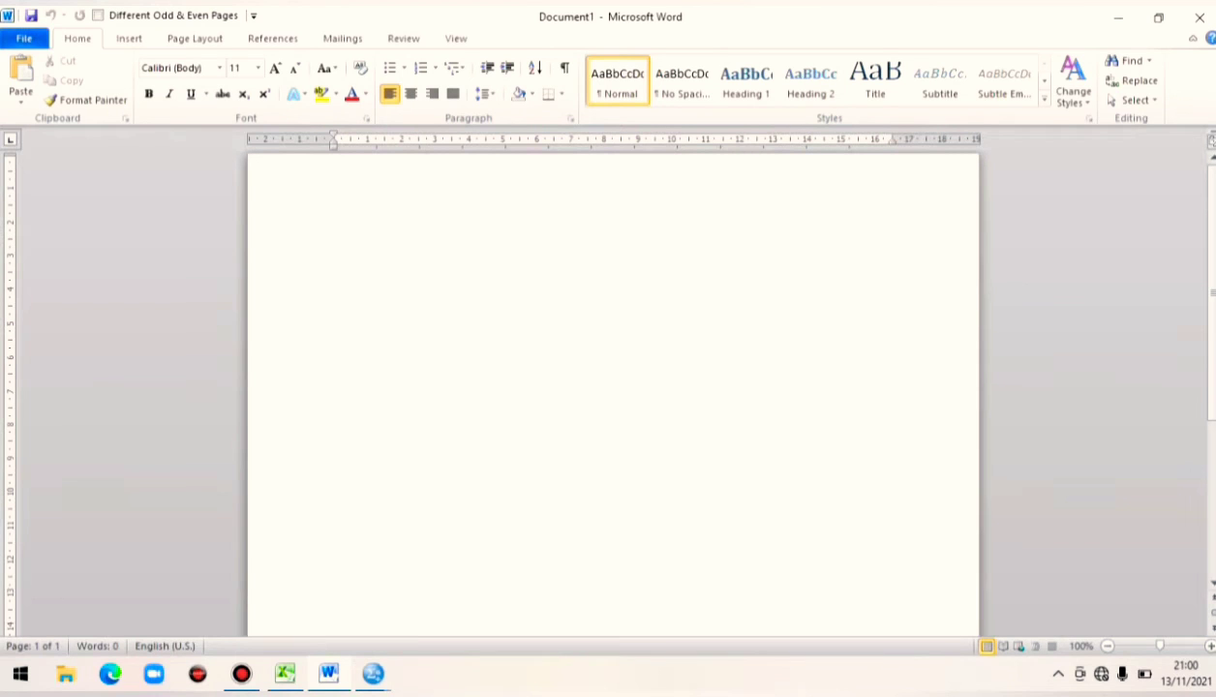
key("ctrl+v")
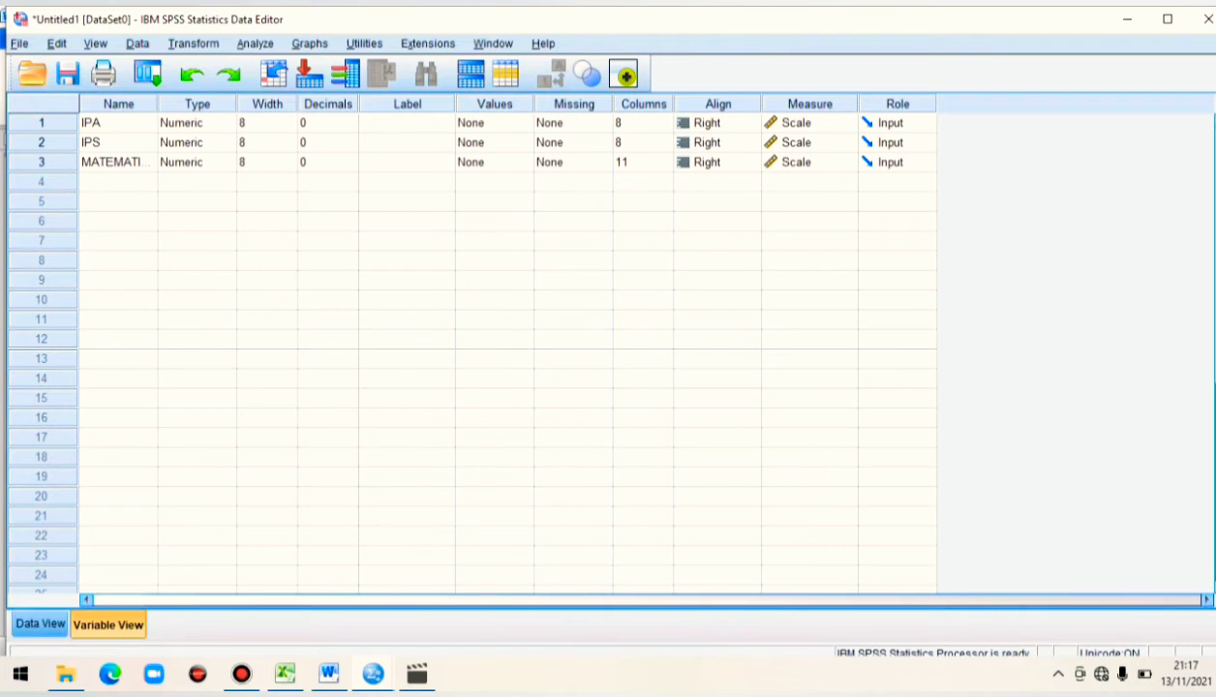
Start another analysis from the Descriptive Statistics group in the SPSS Data Editor.
left_click(256, 43)
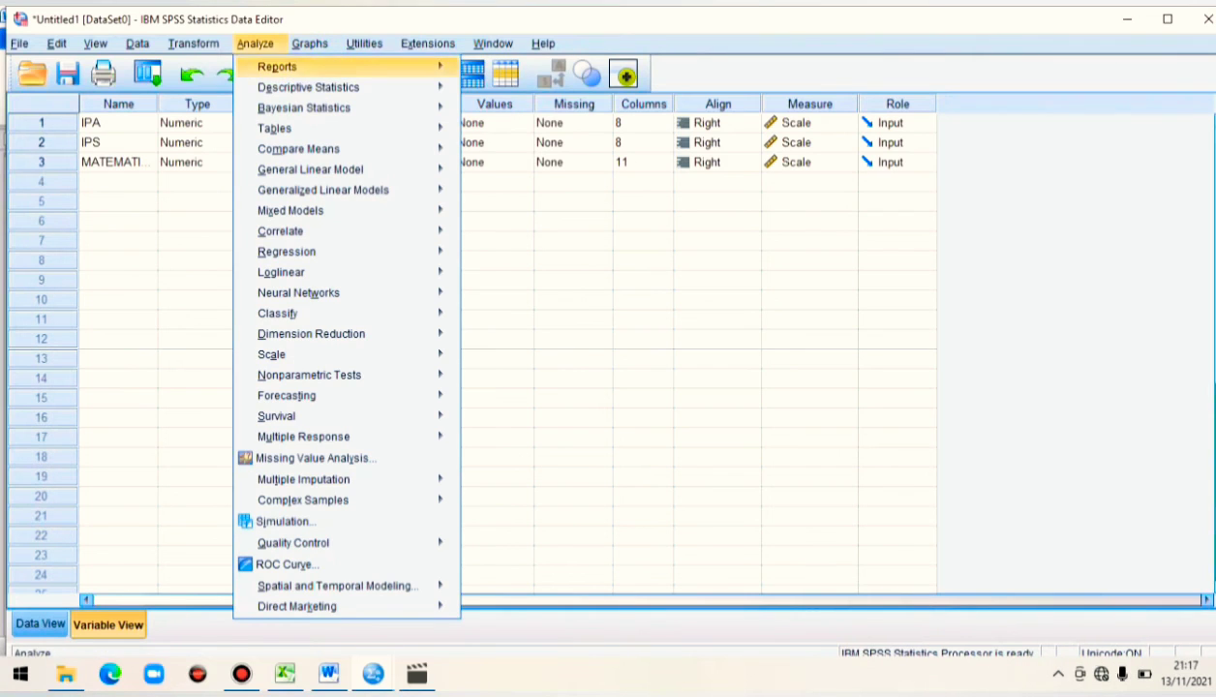
mouse_move(308, 87)
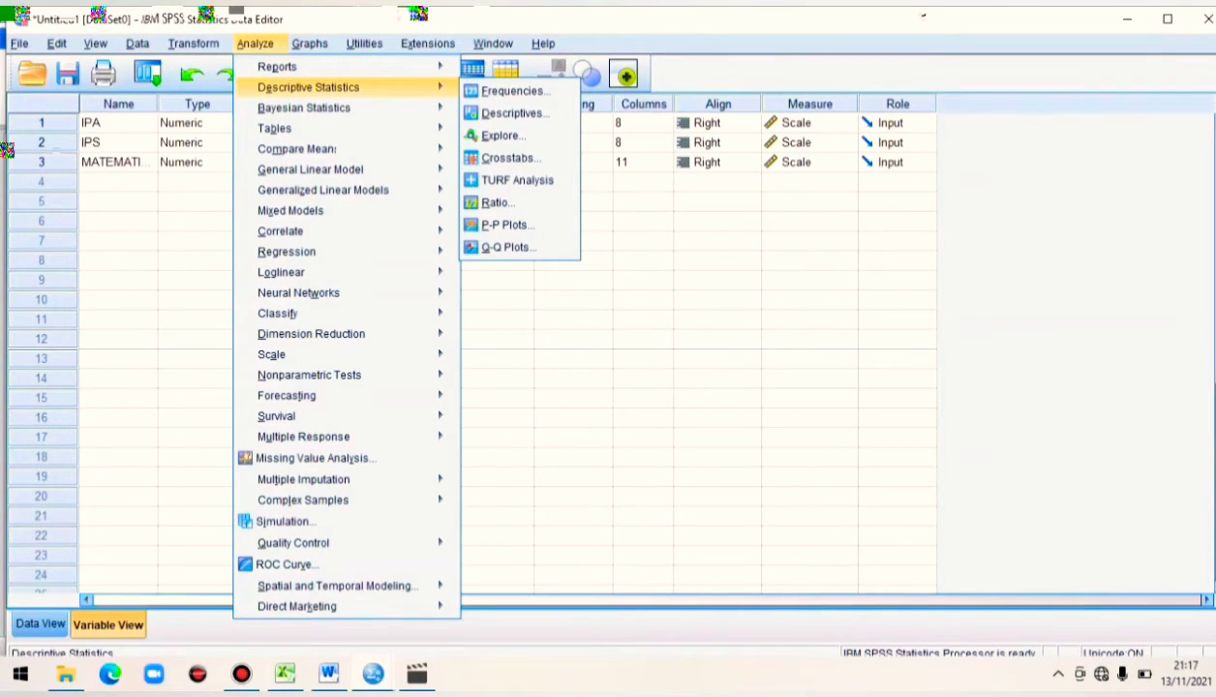